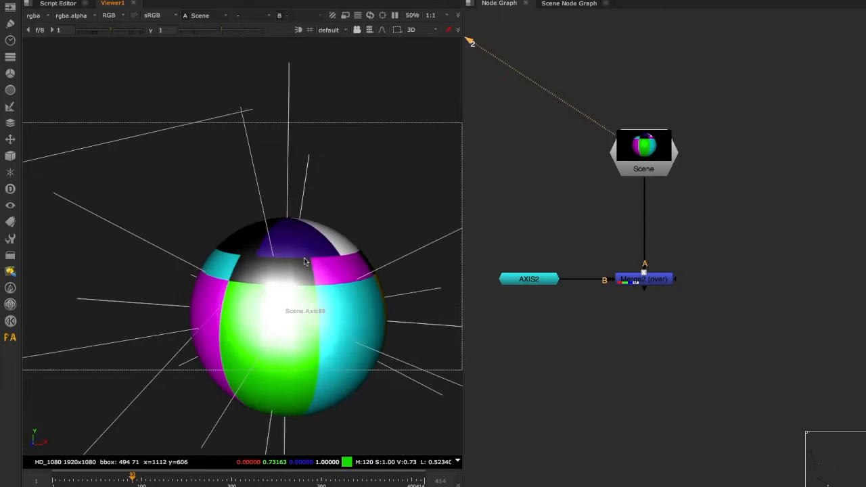
# - Examine where the normal lines meet the sphere's surface, focusing on the line at the cyan and magenta patches
pyautogui.scroll(-2, 193, 296)
pyautogui.keyDown('ctrl'); pyautogui.moveTo(182, 310); pyautogui.dragTo(209, 305); pyautogui.keyUp('ctrl')
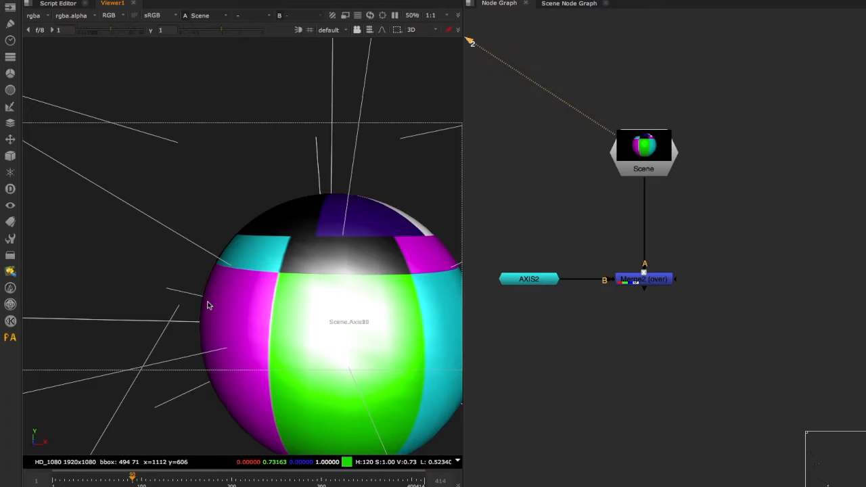
pyautogui.keyDown('ctrl'); pyautogui.moveTo(219, 298); pyautogui.dragTo(221, 274); pyautogui.keyUp('ctrl')
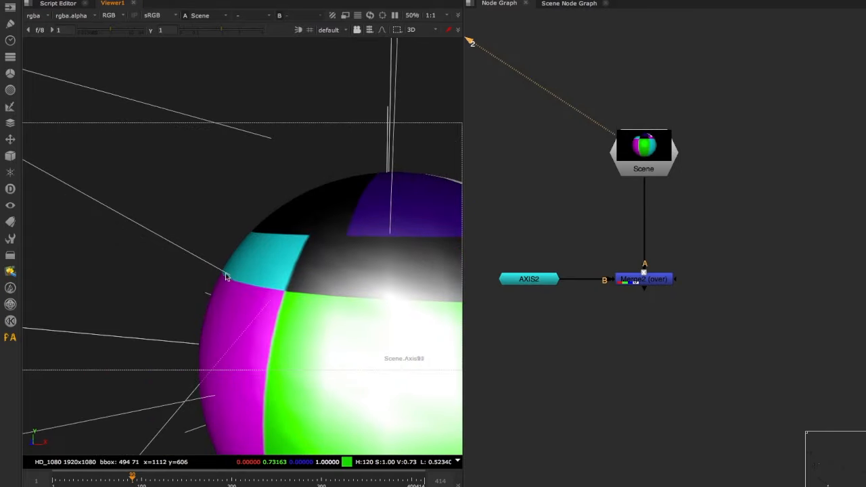
pyautogui.keyDown('ctrl'); pyautogui.moveTo(226, 278); pyautogui.dragTo(153, 251); pyautogui.keyUp('ctrl')
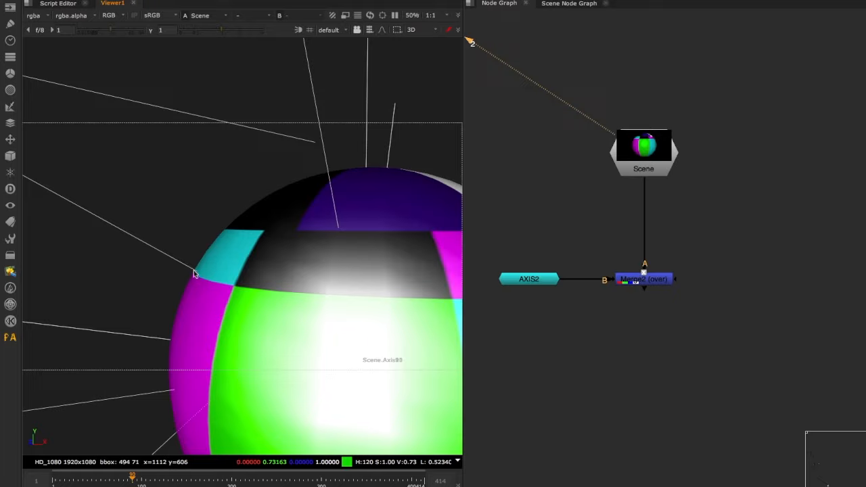
pyautogui.keyDown('ctrl'); pyautogui.moveTo(194, 274); pyautogui.dragTo(238, 289); pyautogui.keyUp('ctrl')
pyautogui.keyDown('ctrl'); pyautogui.moveTo(264, 284); pyautogui.dragTo(179, 266); pyautogui.keyUp('ctrl')
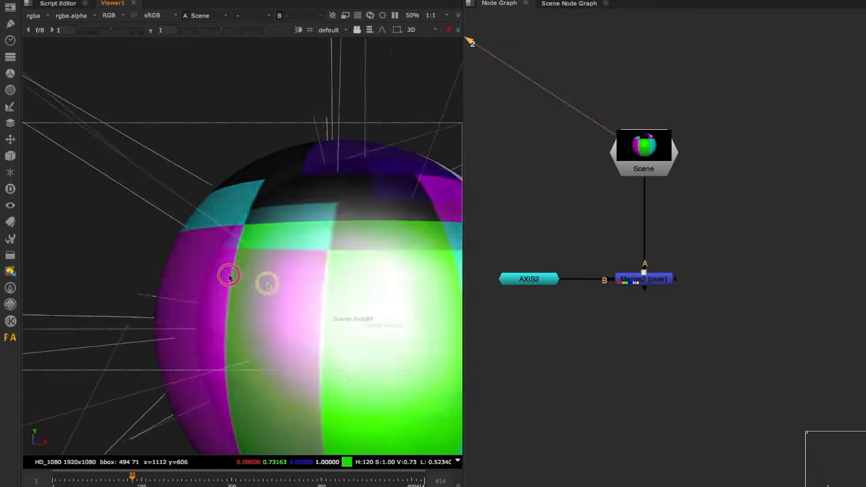
pyautogui.scroll(-3, 199, 279)
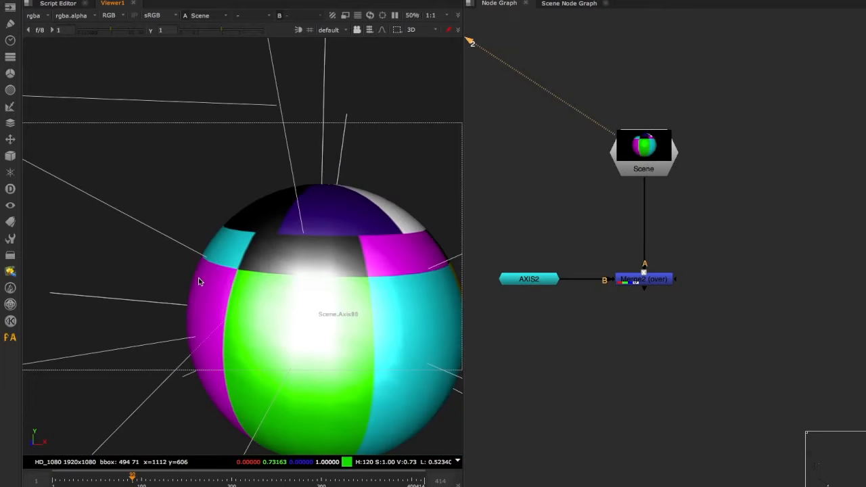
pyautogui.scroll(3, 199, 279)
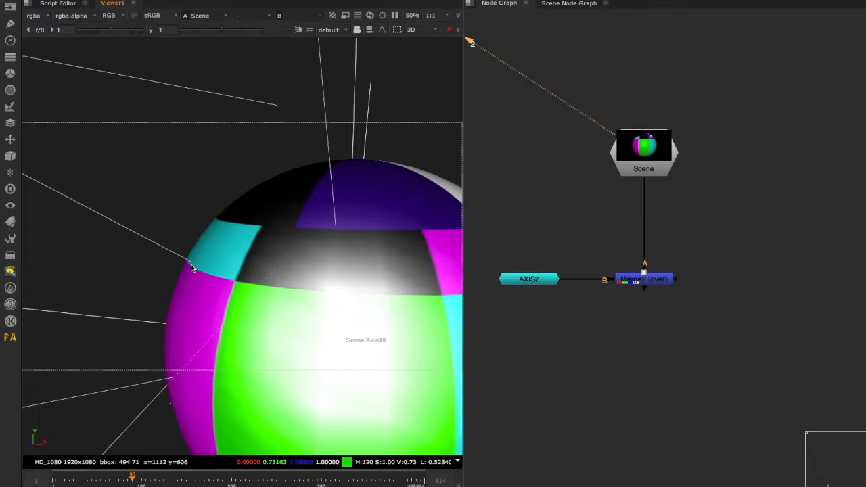
pyautogui.moveTo(193, 269); pyautogui.dragTo(276, 304)
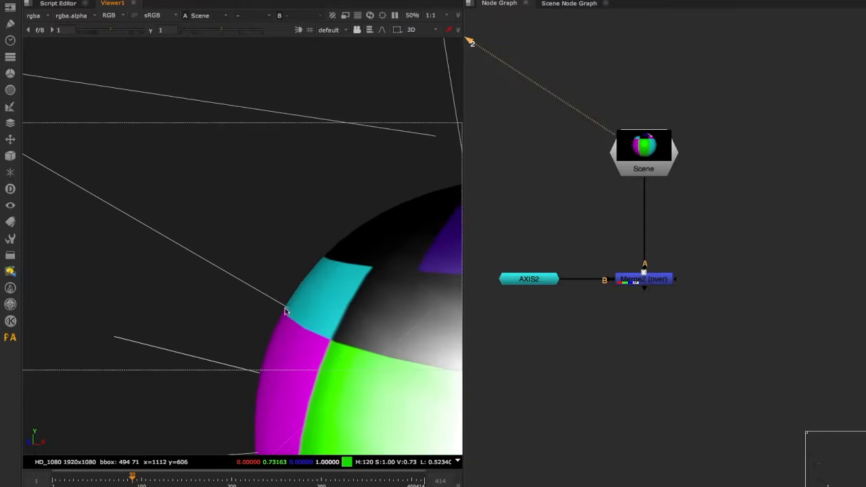
pyautogui.moveTo(282, 318); pyautogui.dragTo(313, 314)
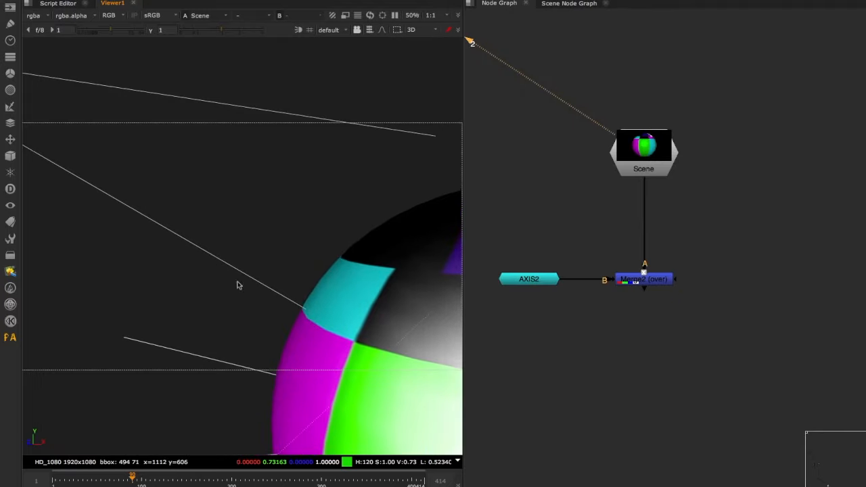
pyautogui.moveTo(296, 315); pyautogui.dragTo(291, 311)
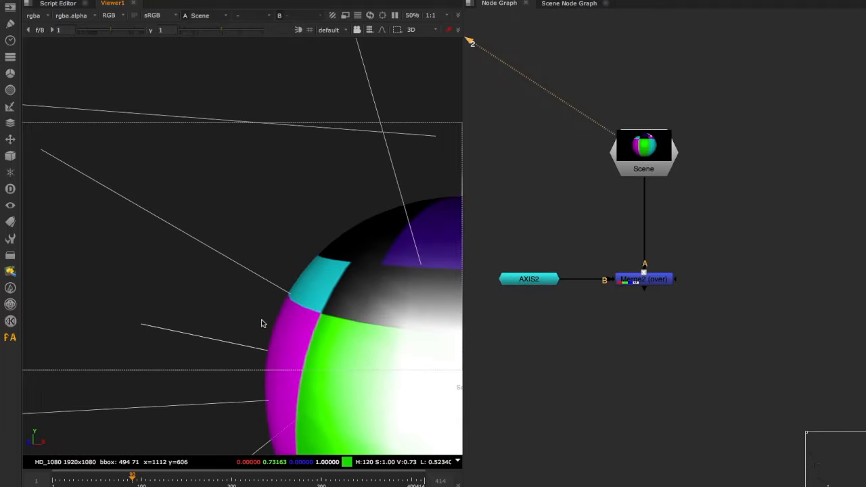
pyautogui.moveTo(257, 323); pyautogui.dragTo(277, 306)
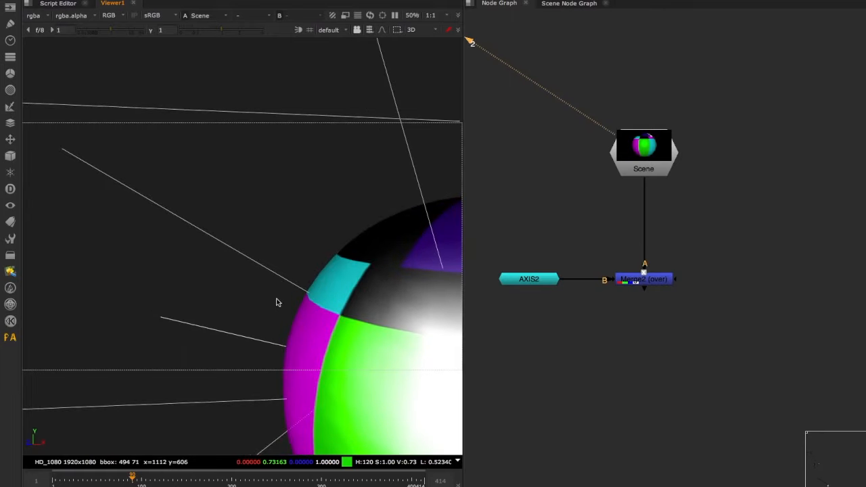
# - Add a Shuffle node to Scene to show the N normals pass, and view the whole frame
pyautogui.press('Tab')
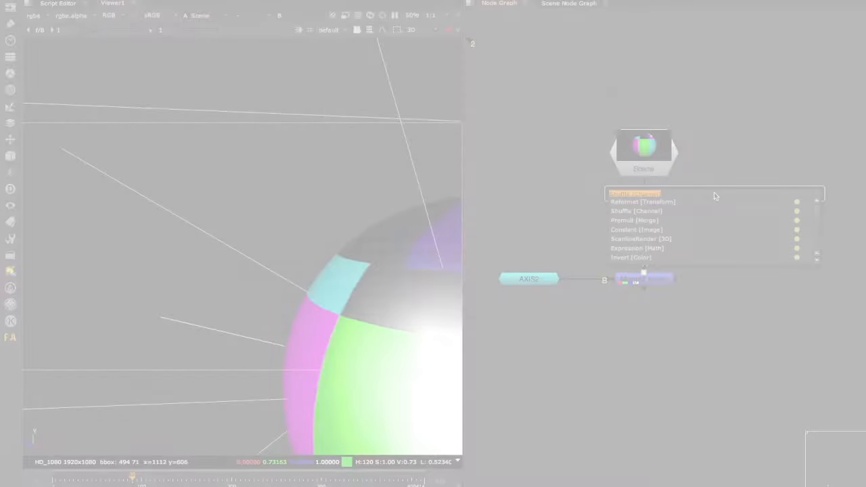
pyautogui.write('shu')
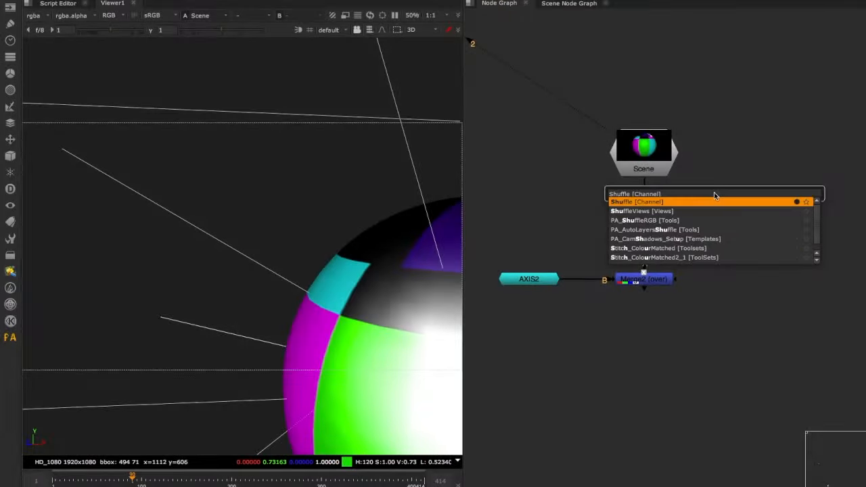
pyautogui.press('Return')
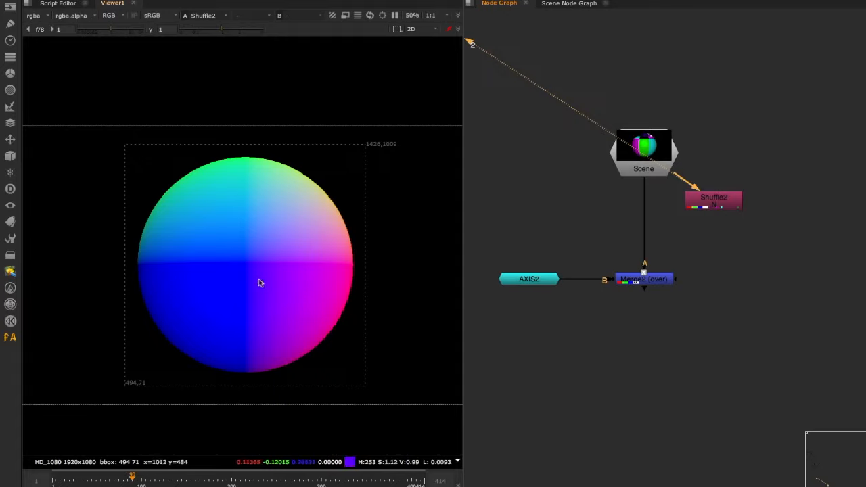
pyautogui.scroll(-4, 271, 283)
pyautogui.scroll(1, 273, 281)
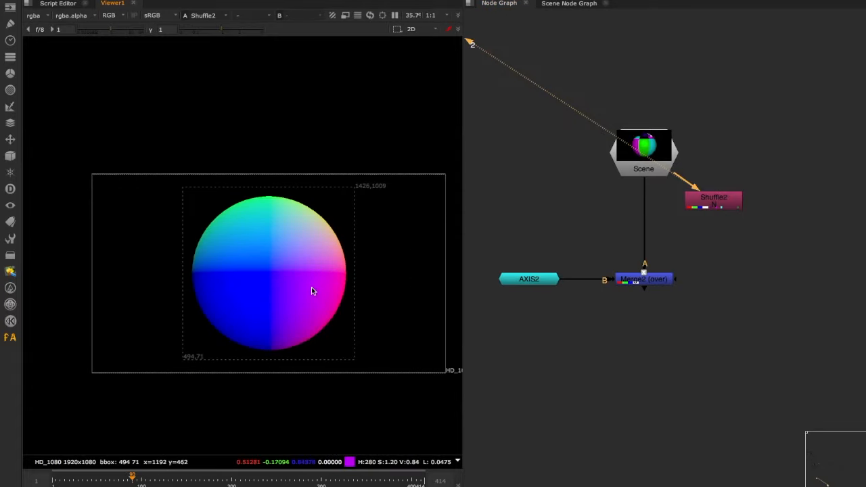
# - Inspect the red, green and blue channels of the normals pass one by one, comparing each with full RGB
pyautogui.press('r')
pyautogui.press('g')
pyautogui.press('b')
pyautogui.press('r')
pyautogui.press('g')
pyautogui.press('b')
pyautogui.press('r')
pyautogui.press('g')
pyautogui.press('r')
pyautogui.press('g')
pyautogui.press('r')
pyautogui.press('b')
pyautogui.press('r')
pyautogui.press('b')
pyautogui.press('r')
pyautogui.press('g')
pyautogui.press('r')
pyautogui.press('b')
pyautogui.press('r')
pyautogui.press('r')
pyautogui.press('r')
pyautogui.press('r')
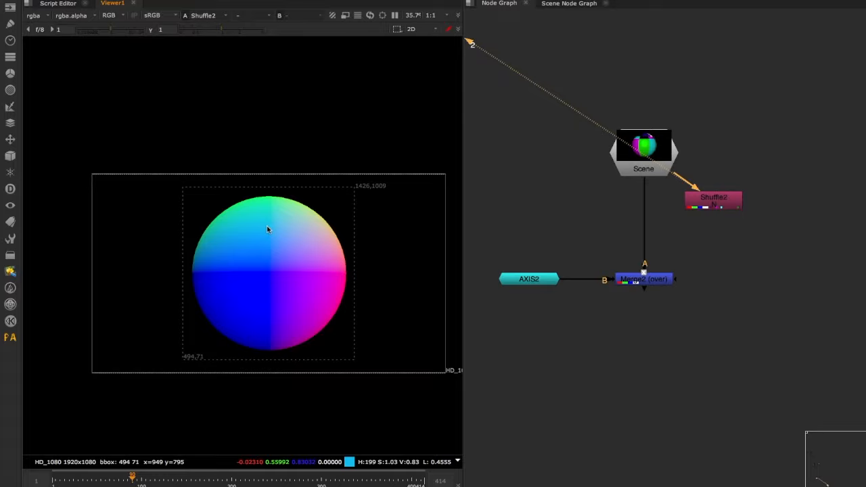
# - Sample colour values on the normals pass at the sphere's left side, upper centre and upper-right quadrant
pyautogui.click(228, 269)
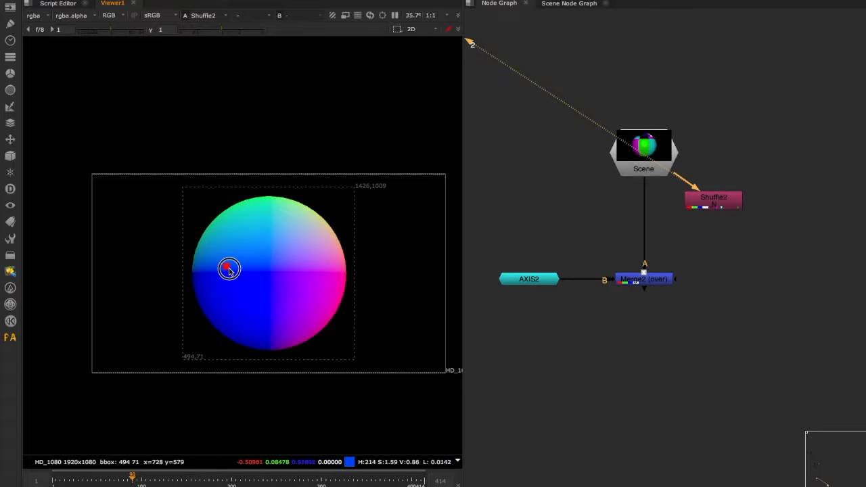
pyautogui.keyDown('ctrl'); pyautogui.keyDown('shift'); pyautogui.moveTo(260, 217); pyautogui.dragTo(281, 253); pyautogui.keyUp('shift'); pyautogui.keyUp('ctrl')
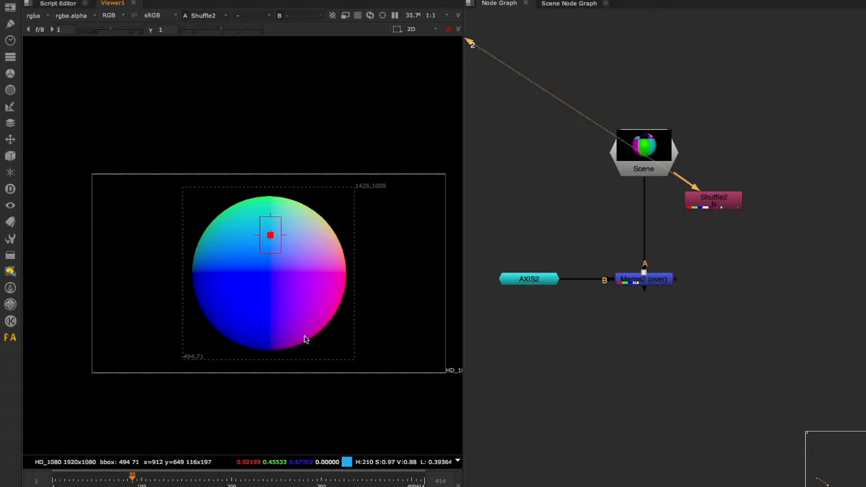
pyautogui.keyDown('ctrl'); pyautogui.rightClick(337, 282); pyautogui.keyUp('ctrl')
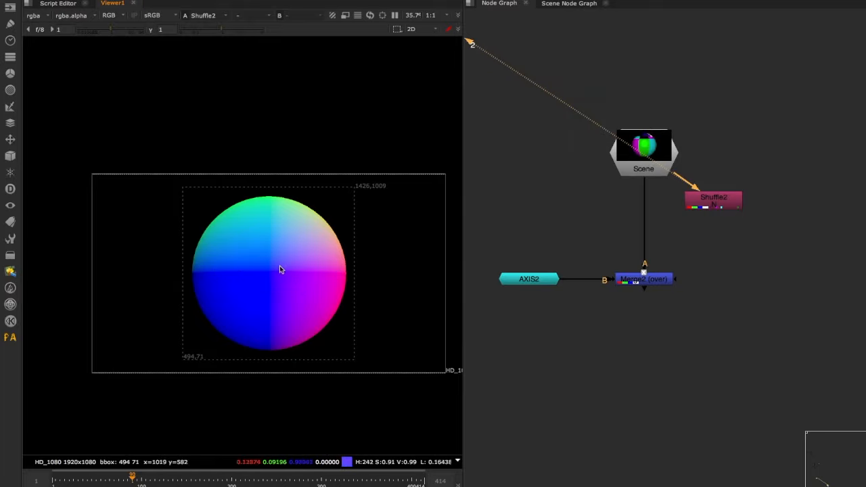
pyautogui.keyDown('ctrl'); pyautogui.keyDown('shift'); pyautogui.moveTo(286, 251); pyautogui.dragTo(294, 255); pyautogui.keyUp('shift'); pyautogui.keyUp('ctrl')
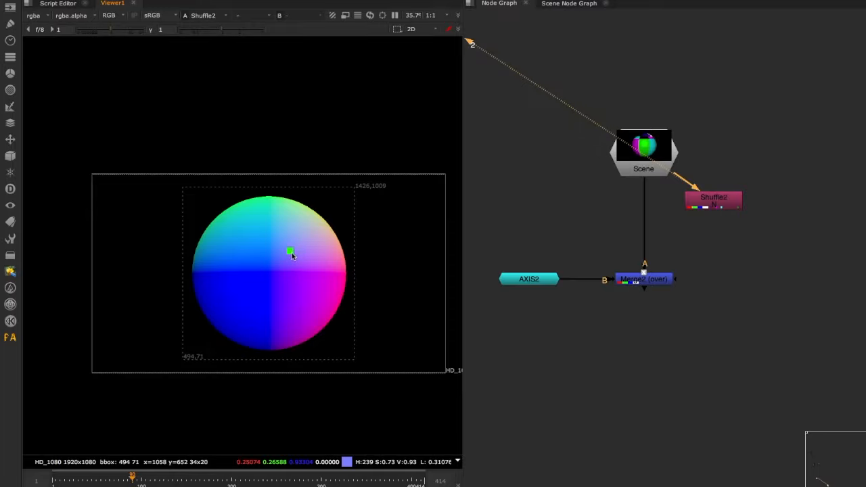
# - Add a RotoPaint node after Shuffle2 and paint a white outward arrow labelled N on the sphere's upper-right quadrant
pyautogui.press('p')
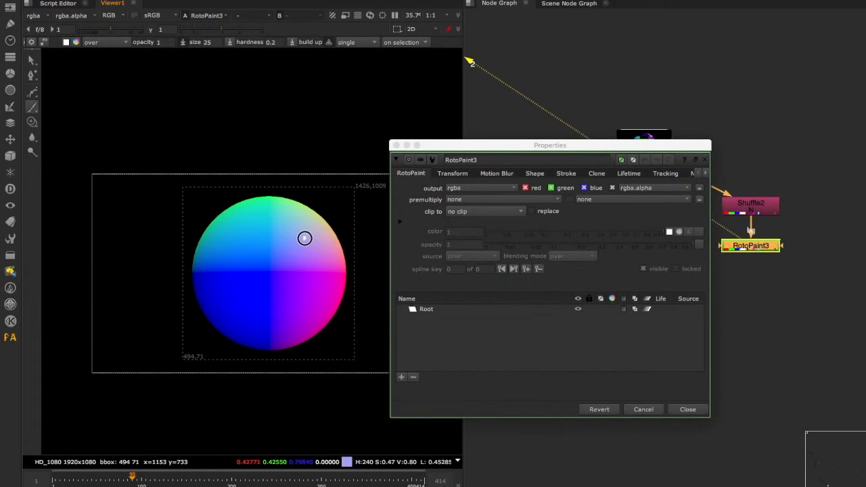
pyautogui.click(304, 240)
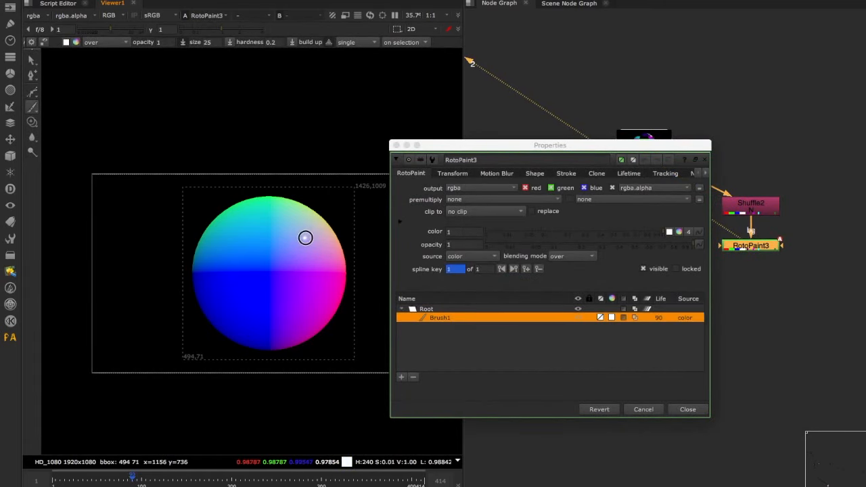
pyautogui.moveTo(304, 238)
pyautogui.mouseDown()
pyautogui.moveTo(334, 216)
pyautogui.moveTo(334, 197)
pyautogui.mouseUp()
pyautogui.moveTo(327, 194); pyautogui.dragTo(333, 185)
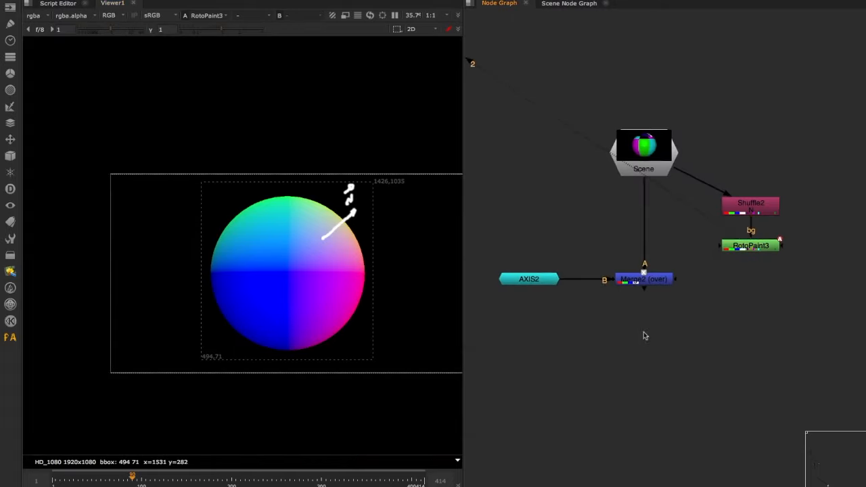
# - View the Merge2 output to examine the sphere with the XYZ axis overlay
pyautogui.moveTo(646, 334); pyautogui.dragTo(621, 354, button='middle')
pyautogui.click(619, 302)
pyautogui.press('1')
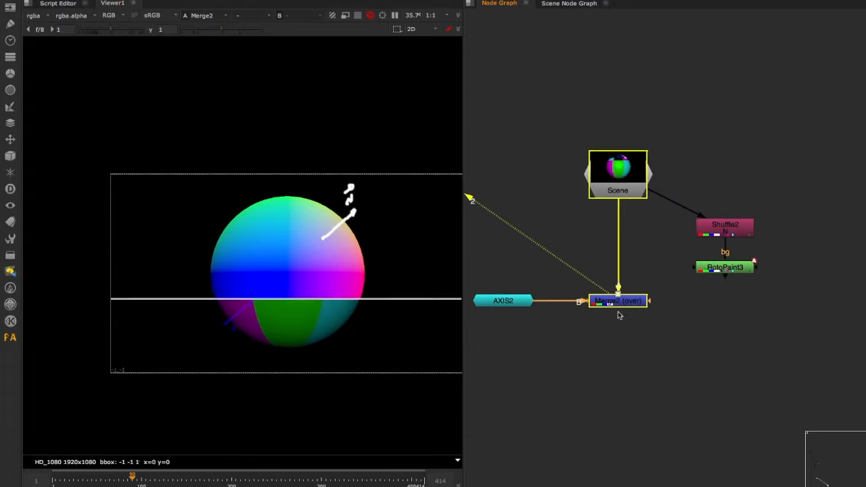
pyautogui.click(616, 311)
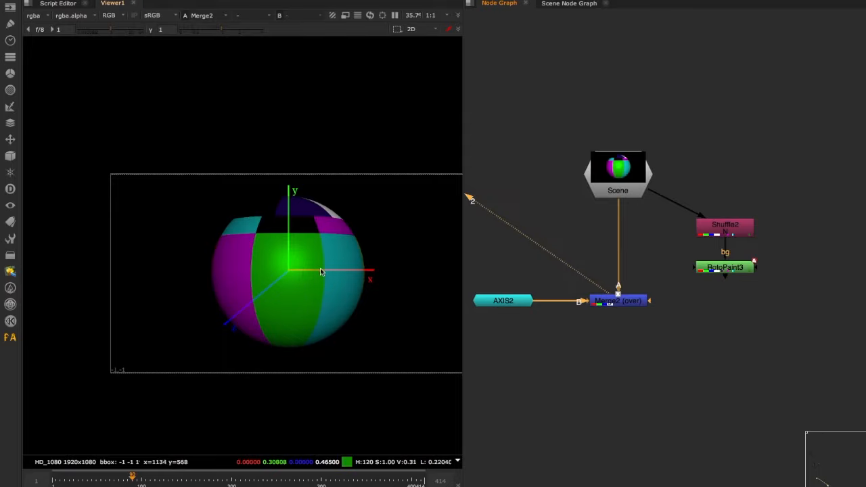
# - View the Scene node in 3D and examine the whole sphere with its radiating normal lines above the grid
pyautogui.click(617, 174)
pyautogui.press('2')
pyautogui.press('Tab')
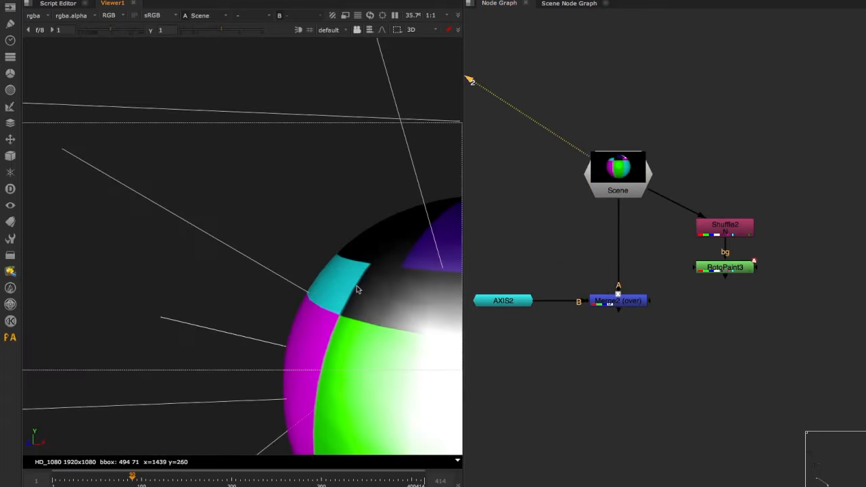
pyautogui.scroll(-3, 357, 289)
pyautogui.click(137, 334)
pyautogui.press('f')
pyautogui.keyDown('ctrl'); pyautogui.moveTo(223, 350); pyautogui.dragTo(314, 51); pyautogui.keyUp('ctrl')
pyautogui.click(308, 31)
pyautogui.keyDown('ctrl'); pyautogui.moveTo(388, 272); pyautogui.dragTo(265, 343); pyautogui.keyUp('ctrl')
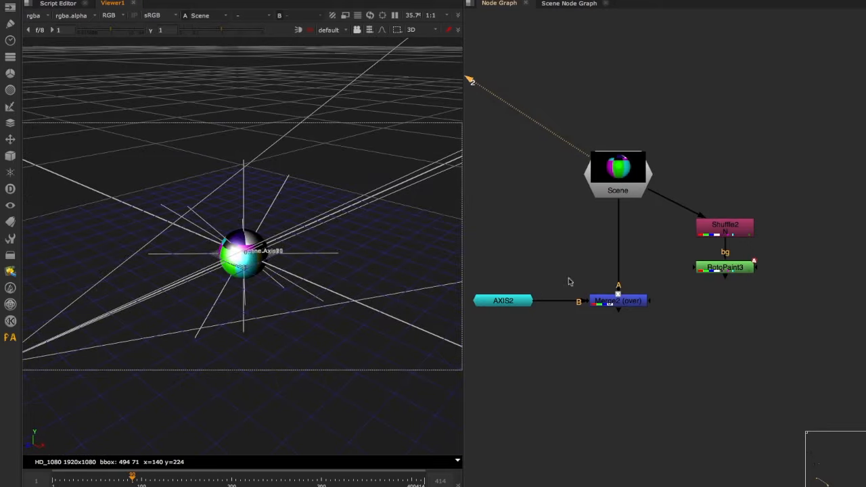
# - Compare the XYZ axis overlay of the Merge2 output with the sphere's orientation in the 3D scene
pyautogui.click(616, 301)
pyautogui.press('1')
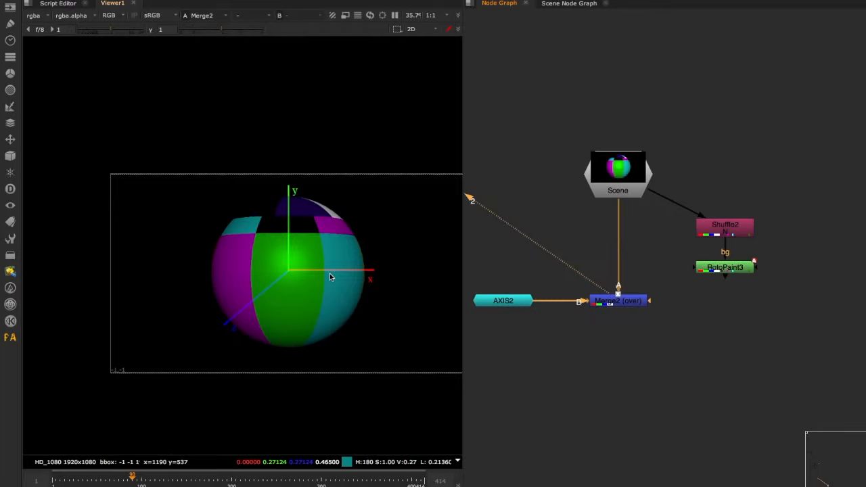
pyautogui.moveTo(329, 276); pyautogui.dragTo(293, 276, button='middle')
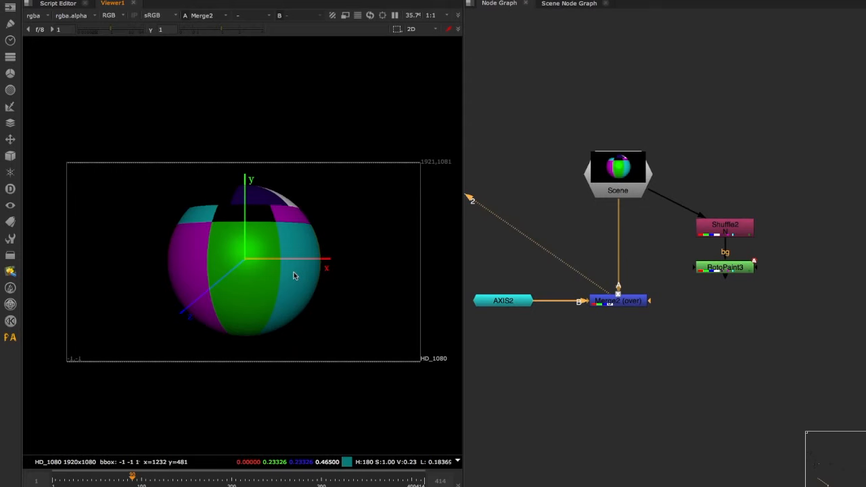
pyautogui.press('Tab')
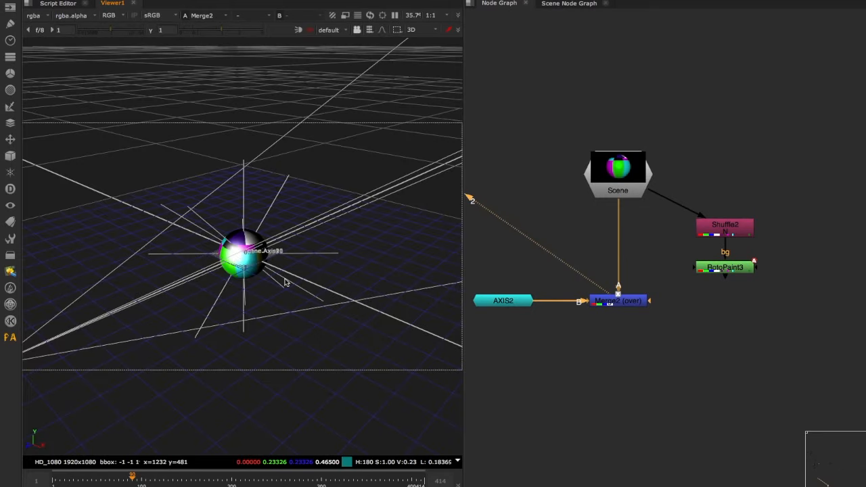
pyautogui.keyDown('ctrl'); pyautogui.moveTo(263, 312); pyautogui.dragTo(297, 311); pyautogui.keyUp('ctrl')
pyautogui.press('Tab')
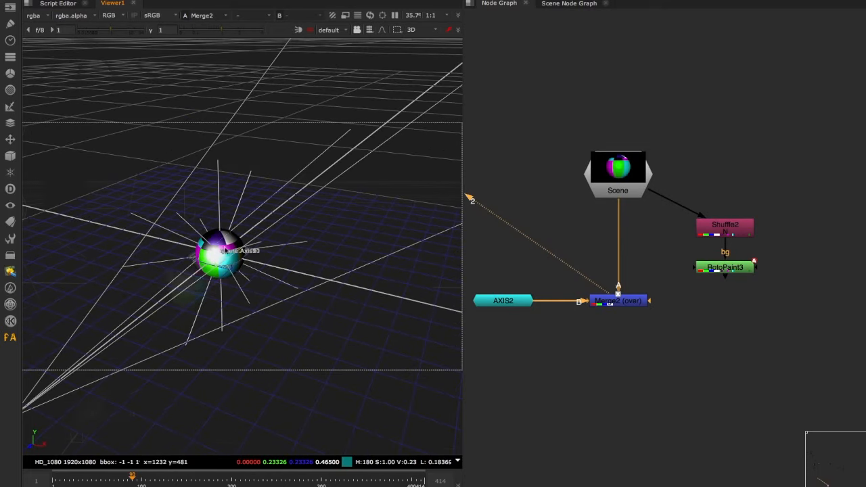
# - View RotoPaint3, connect Merge2's A input to it, and align Shuffle2 and RotoPaint3 between Scene and Merge2
pyautogui.click(704, 269)
pyautogui.press('1')
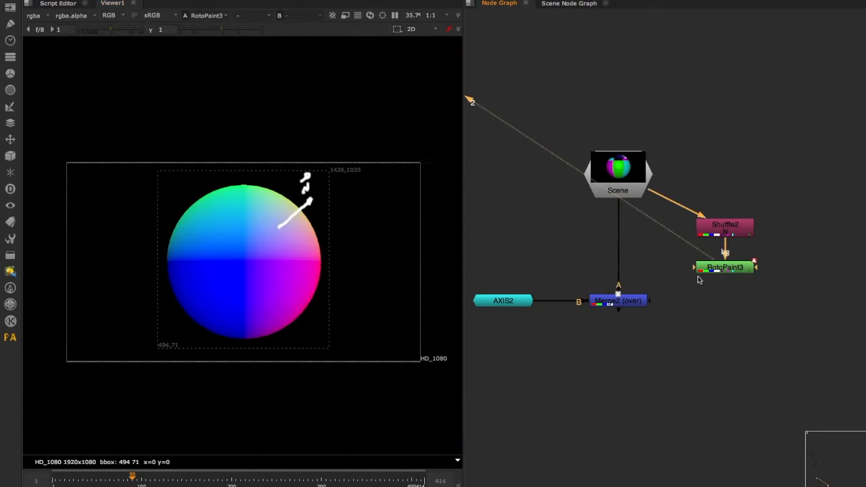
pyautogui.moveTo(617, 280); pyautogui.dragTo(721, 268)
pyautogui.moveTo(794, 201); pyautogui.dragTo(669, 286)
pyautogui.moveTo(724, 228); pyautogui.dragTo(618, 228)
pyautogui.click(678, 282)
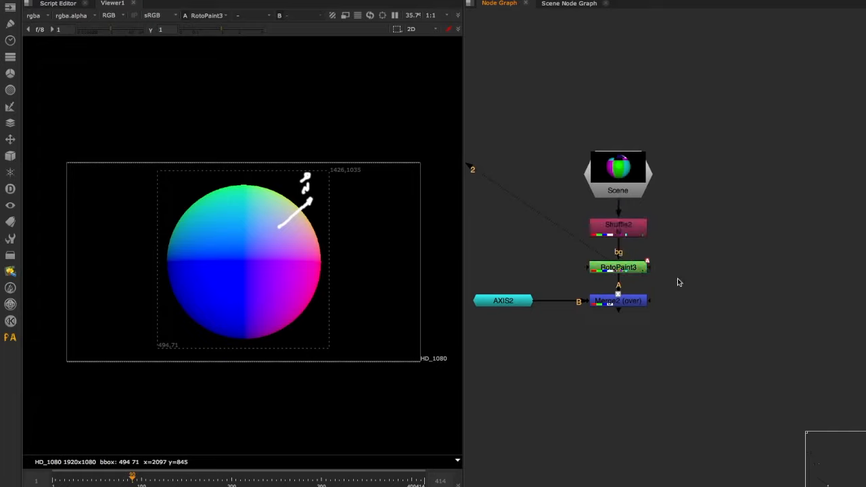
# - Move Merge2 and AXIS2 lower in the node graph and view the merged output
pyautogui.moveTo(677, 280); pyautogui.dragTo(453, 341)
pyautogui.moveTo(612, 301); pyautogui.dragTo(612, 338)
pyautogui.moveTo(689, 299); pyautogui.dragTo(553, 369)
pyautogui.press('1')
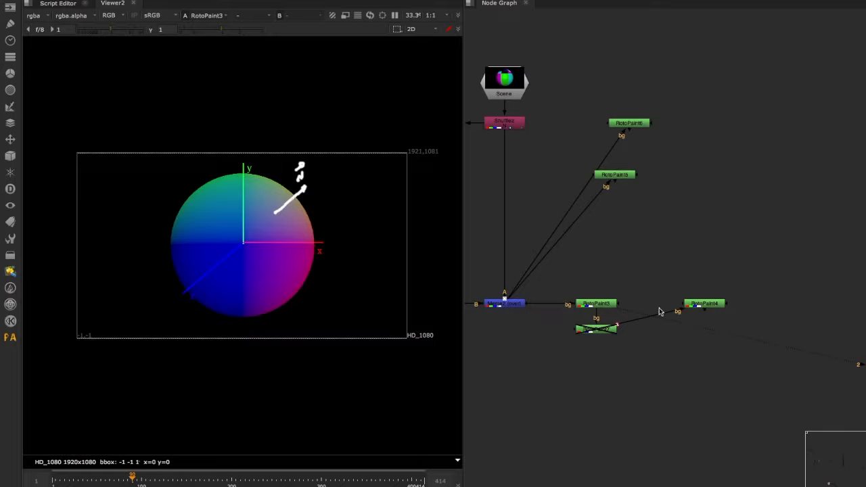
# - Enable RotoPaint7 and view its output, toggling the node off and on to compare the arrow painted at the axis origin
pyautogui.click(600, 330)
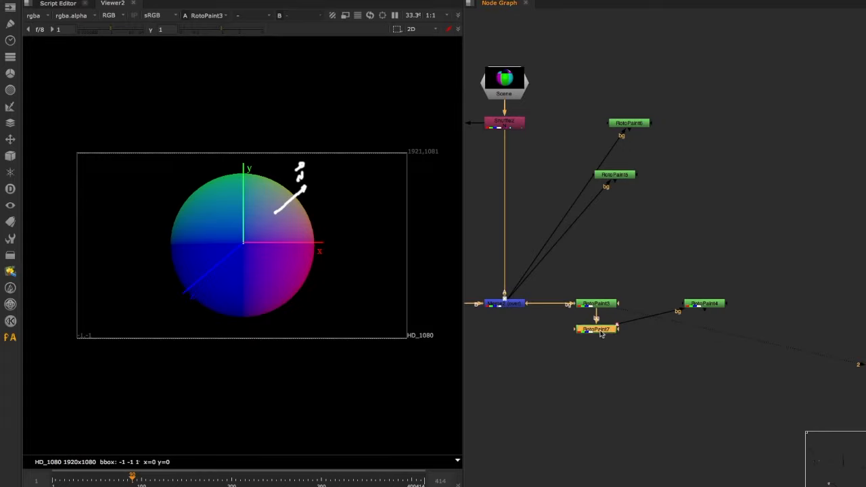
pyautogui.press('1')
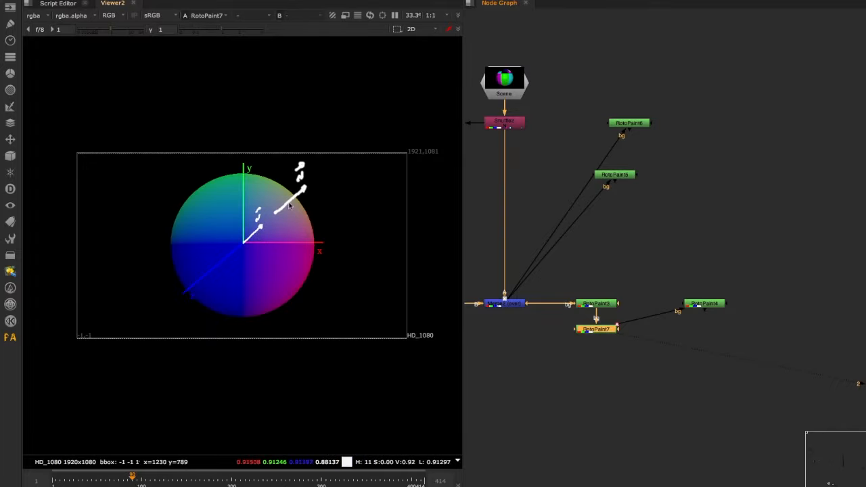
pyautogui.press('d')
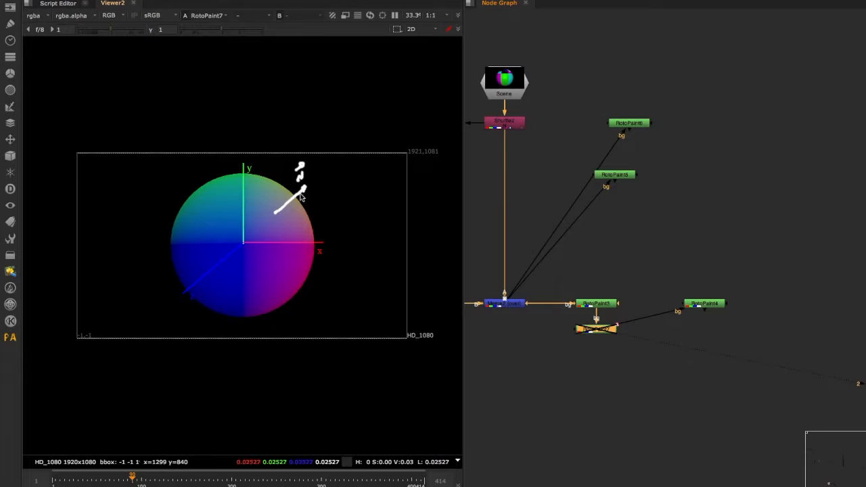
pyautogui.press('d')
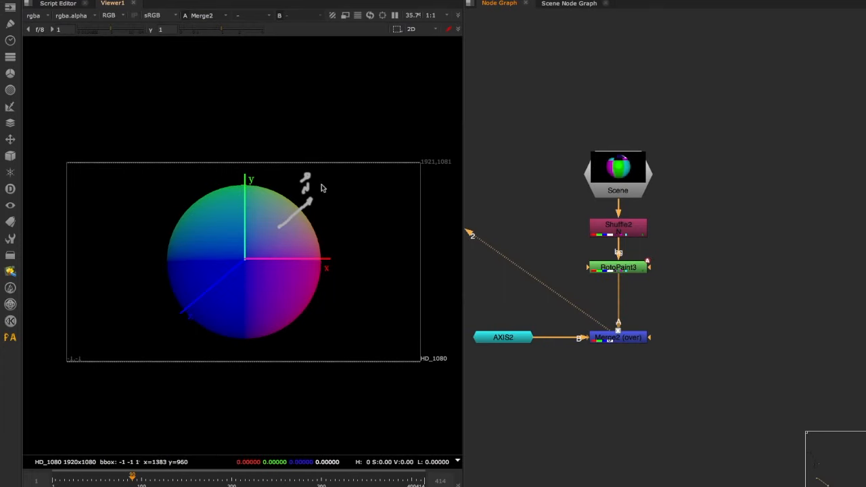
# - Add a RotoPaint node below Merge2 and activate its Brush tool
pyautogui.click(617, 338)
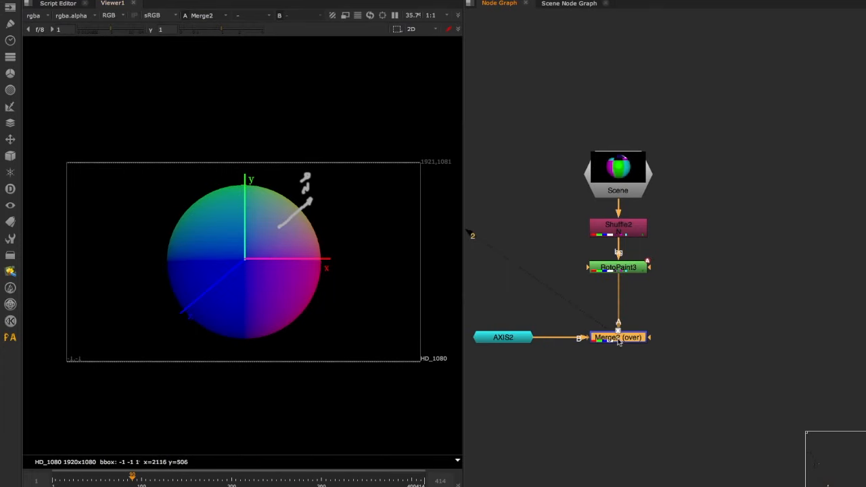
pyautogui.press('p')
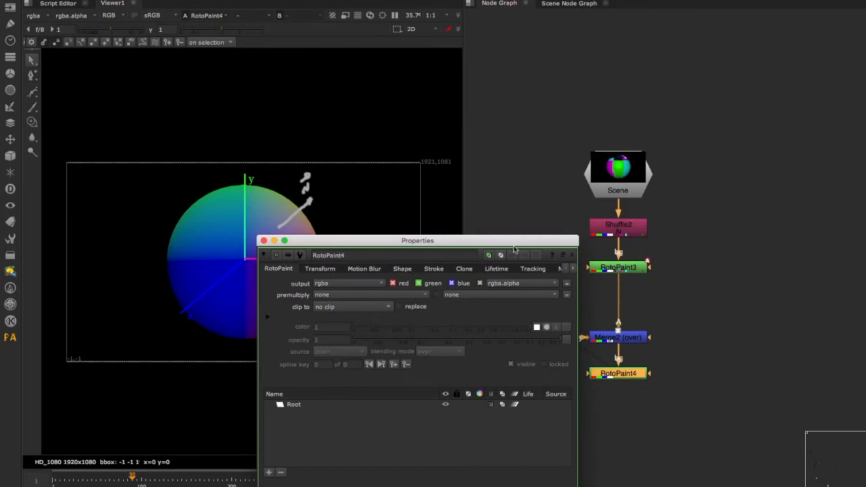
pyautogui.moveTo(461, 243); pyautogui.dragTo(704, 99)
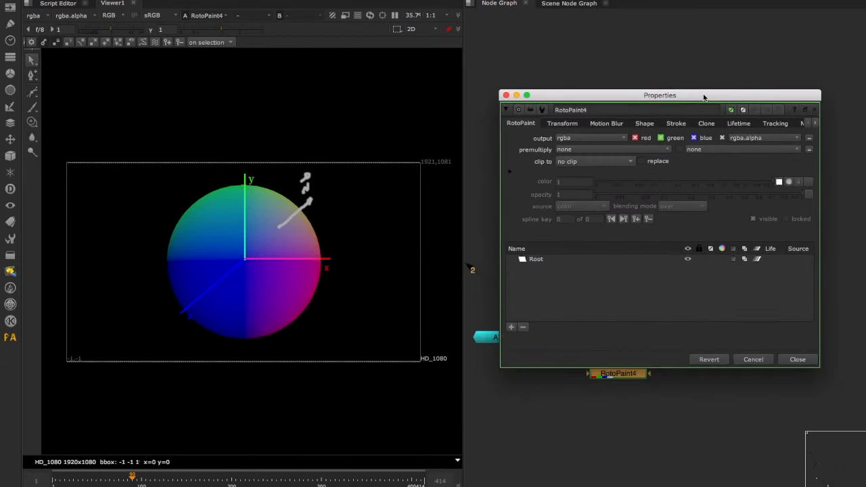
pyautogui.click(34, 107)
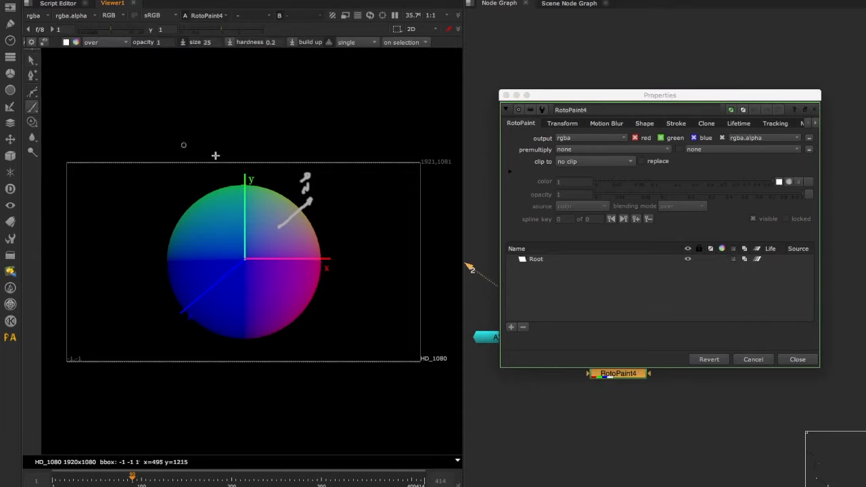
# - Paint a dotted white horizontal line between the y axis and the normal arrow's tip, marking where it meets the axis
pyautogui.click(247, 202)
pyautogui.click(259, 202)
pyautogui.click(268, 202)
pyautogui.click(276, 201)
pyautogui.click(284, 201)
pyautogui.click(292, 201)
pyautogui.click(302, 201)
pyautogui.click(245, 201)
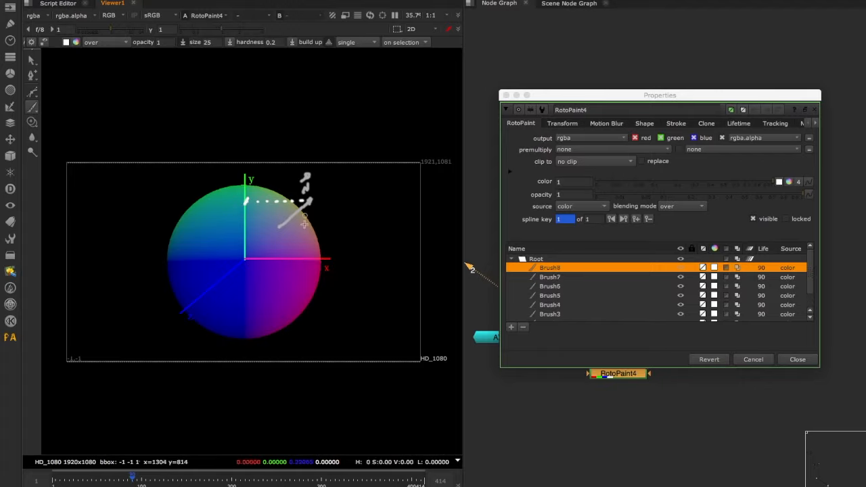
# - Paint a dashed white vertical line from the normal arrow's tip down to the x axis
pyautogui.click(310, 201)
pyautogui.moveTo(310, 210); pyautogui.dragTo(311, 214)
pyautogui.moveTo(310, 219); pyautogui.dragTo(310, 223)
pyautogui.moveTo(309, 227); pyautogui.dragTo(307, 265)
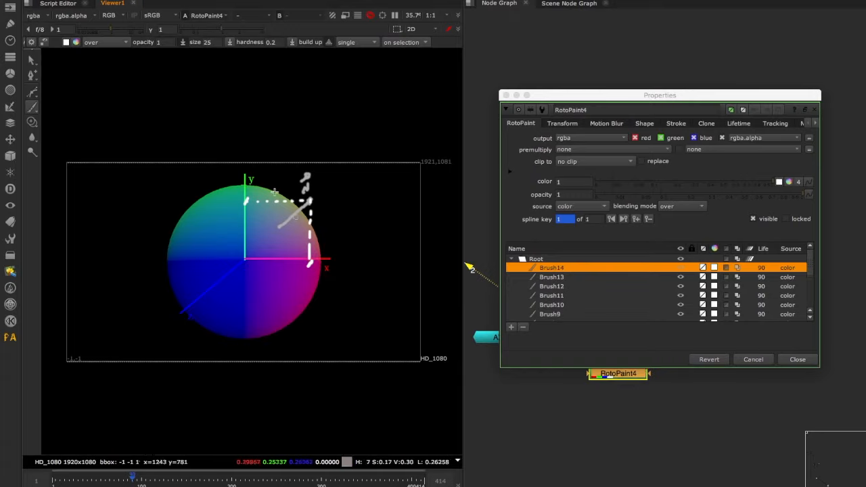
# - Paint a second dashed line from the normal arrow's tip, slanting down to just below the x axis
pyautogui.moveTo(218, 315); pyautogui.dragTo(231, 322, button='middle')
pyautogui.moveTo(259, 265); pyautogui.dragTo(264, 248)
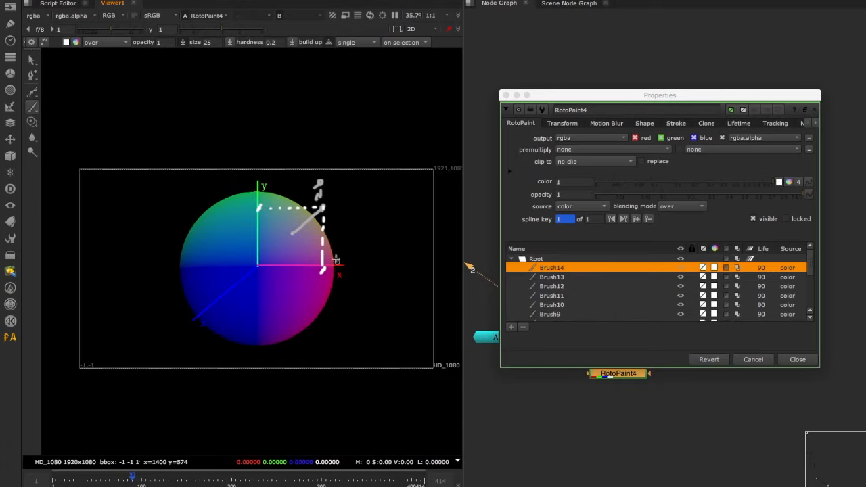
pyautogui.moveTo(321, 213); pyautogui.dragTo(320, 227)
pyautogui.moveTo(320, 230); pyautogui.dragTo(320, 234)
pyautogui.moveTo(319, 237); pyautogui.dragTo(313, 259)
pyautogui.moveTo(312, 262); pyautogui.dragTo(310, 276)
# - Paint a dotted horizontal line from the z axis to the lower end of the slanted dashed line
pyautogui.click(241, 283)
pyautogui.moveTo(252, 286); pyautogui.dragTo(256, 286)
pyautogui.moveTo(260, 285); pyautogui.dragTo(274, 286)
pyautogui.click(281, 286)
pyautogui.click(289, 285)
pyautogui.click(295, 285)
pyautogui.click(301, 285)
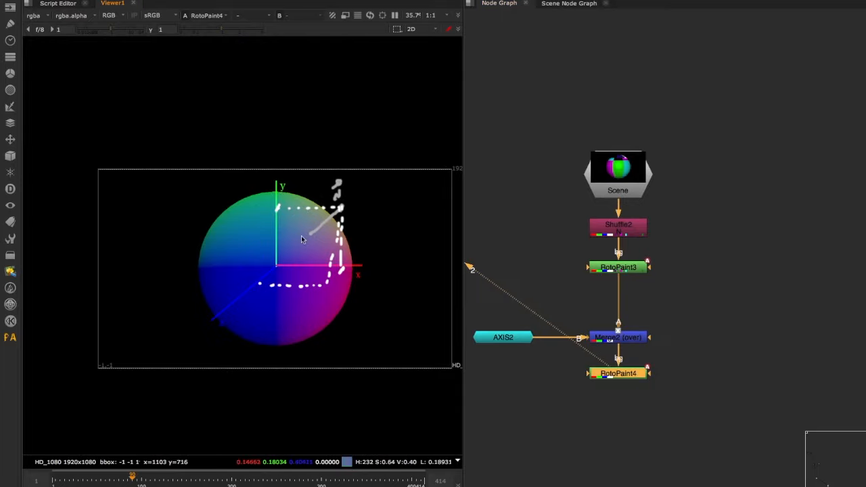
# - Sample the RGB values of a small region at the base of the painted normal arrow
pyautogui.keyDown('ctrl'); pyautogui.keyDown('shift'); pyautogui.moveTo(307, 233); pyautogui.dragTo(313, 237); pyautogui.keyUp('shift'); pyautogui.keyUp('ctrl')
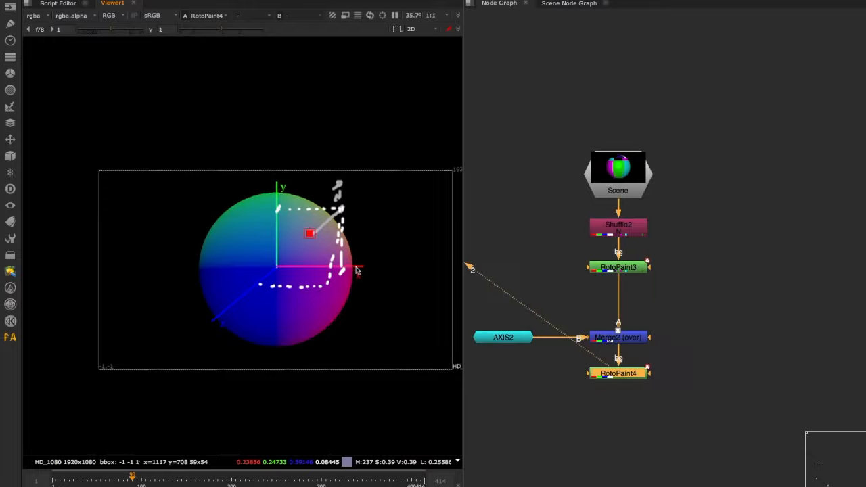
pyautogui.press('f')
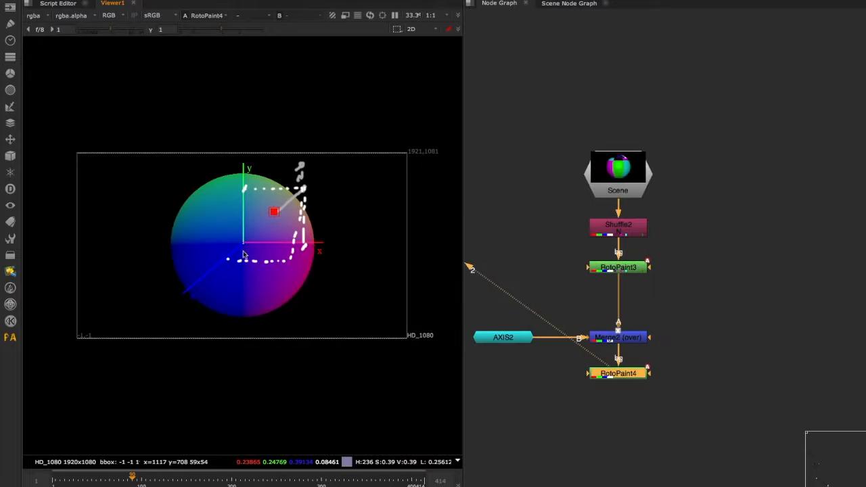
pyautogui.moveTo(260, 304); pyautogui.dragTo(269, 317, button='middle')
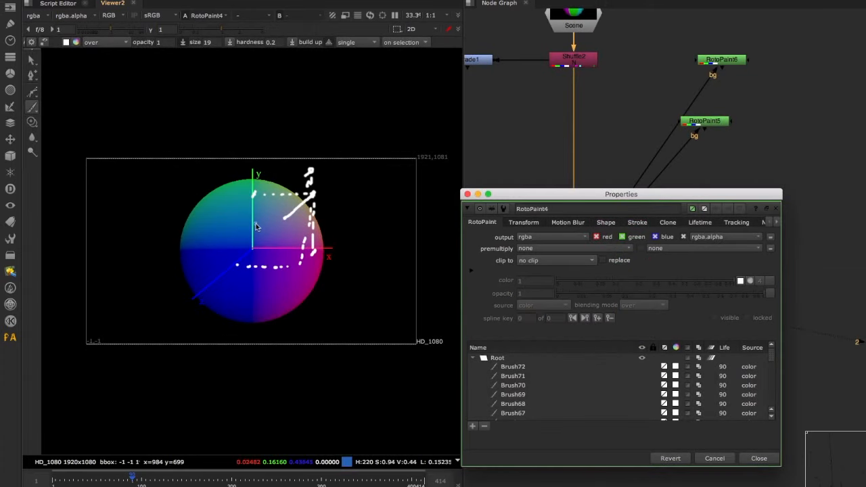
# - Reduce the brush size to 15 and write "90° = 0" beside the sphere
pyautogui.keyDown('shift'); pyautogui.moveTo(357, 202); pyautogui.dragTo(355, 203); pyautogui.keyUp('shift')
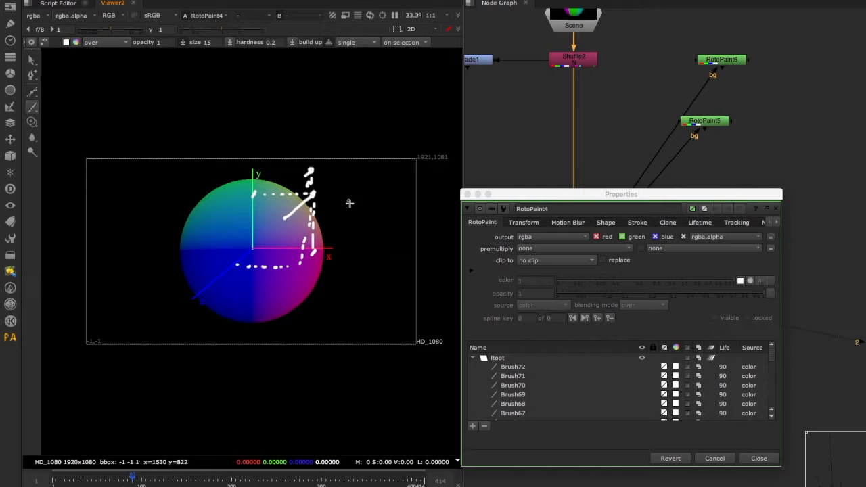
pyautogui.moveTo(350, 197); pyautogui.dragTo(349, 209)
pyautogui.moveTo(353, 198); pyautogui.dragTo(365, 201)
pyautogui.click(356, 196)
pyautogui.moveTo(361, 205); pyautogui.dragTo(366, 205)
pyautogui.moveTo(375, 199); pyautogui.dragTo(376, 199)
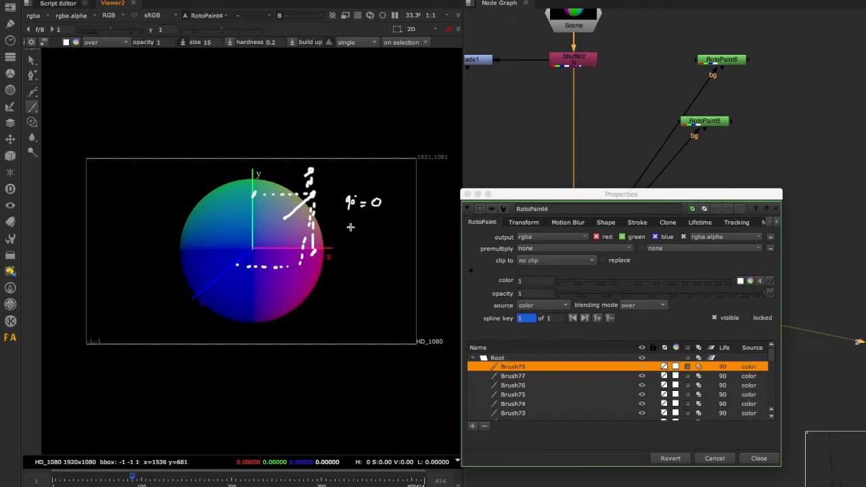
# - Write "0° = 1" and "180° = -1" underneath the 90° note
pyautogui.moveTo(349, 226)
pyautogui.mouseDown()
pyautogui.moveTo(370, 232)
pyautogui.moveTo(346, 255)
pyautogui.moveTo(372, 250)
pyautogui.mouseUp()
pyautogui.click(353, 222)
pyautogui.click(356, 245)
pyautogui.moveTo(378, 243); pyautogui.dragTo(377, 257)
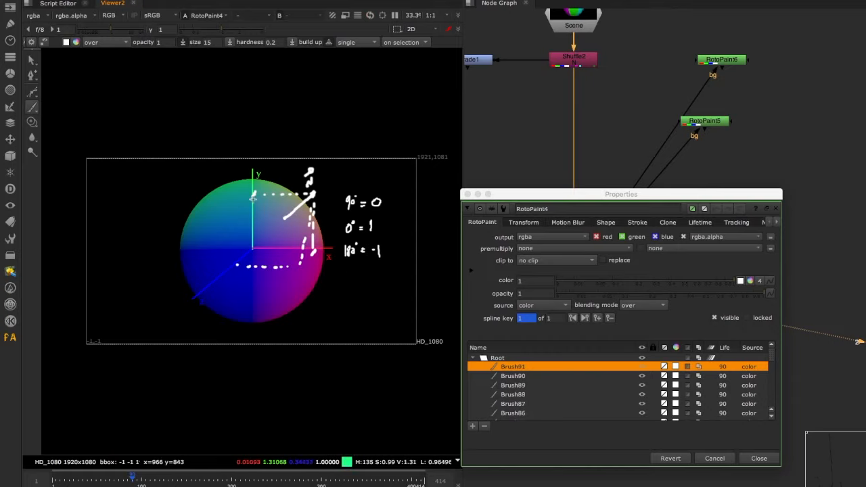
# - Paint an upward arrow along the y axis from the origin and add right-angle marks at its base
pyautogui.moveTo(253, 197); pyautogui.dragTo(251, 246)
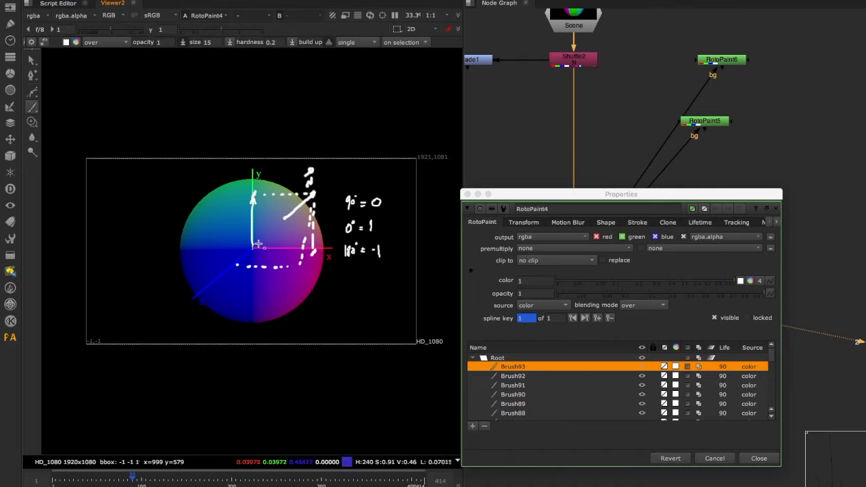
pyautogui.moveTo(253, 239); pyautogui.dragTo(259, 244)
pyautogui.moveTo(251, 236)
pyautogui.mouseDown()
pyautogui.moveTo(247, 250)
pyautogui.moveTo(245, 241)
pyautogui.mouseUp()
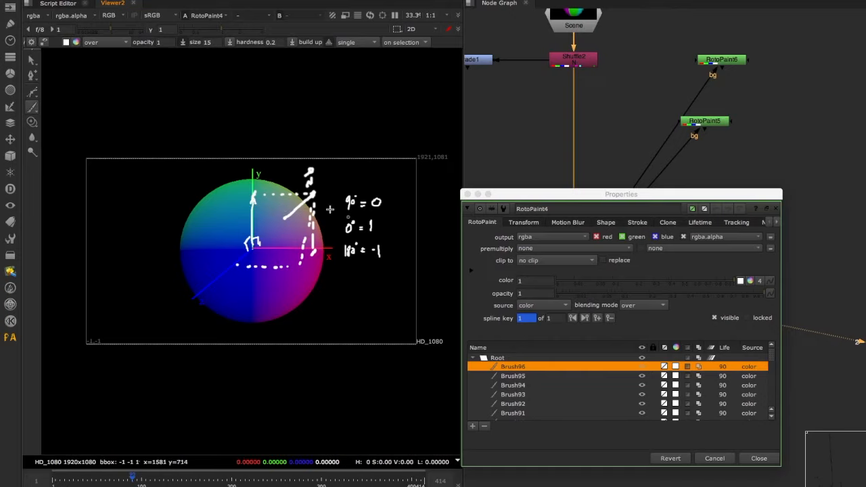
# - Write the vector "(0,1,0)" on the sphere beside the upward arrow
pyautogui.moveTo(206, 204); pyautogui.dragTo(205, 215)
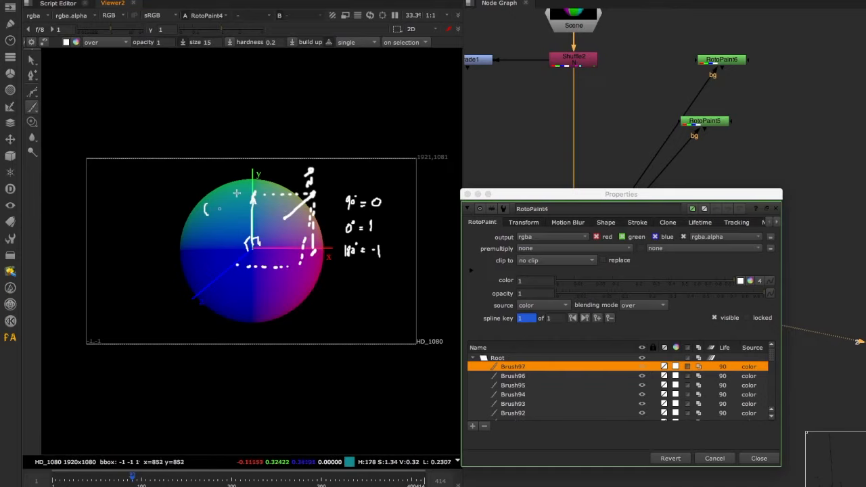
pyautogui.moveTo(215, 206); pyautogui.dragTo(222, 216)
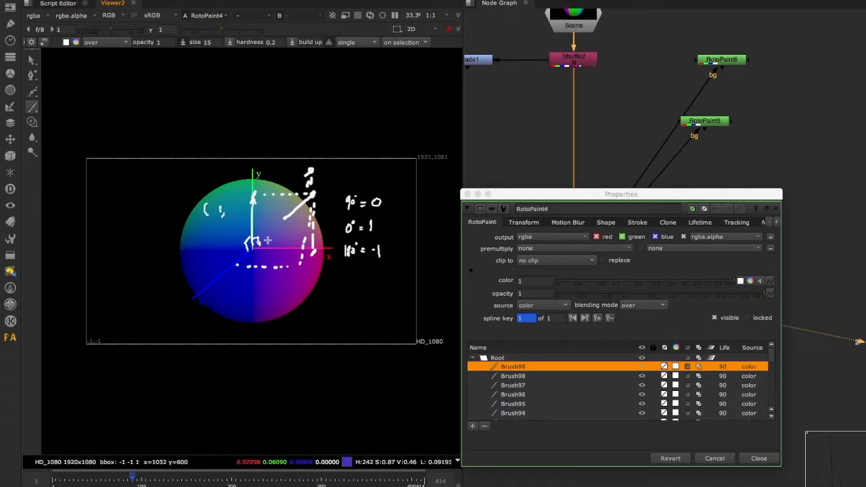
pyautogui.moveTo(209, 203); pyautogui.dragTo(211, 214)
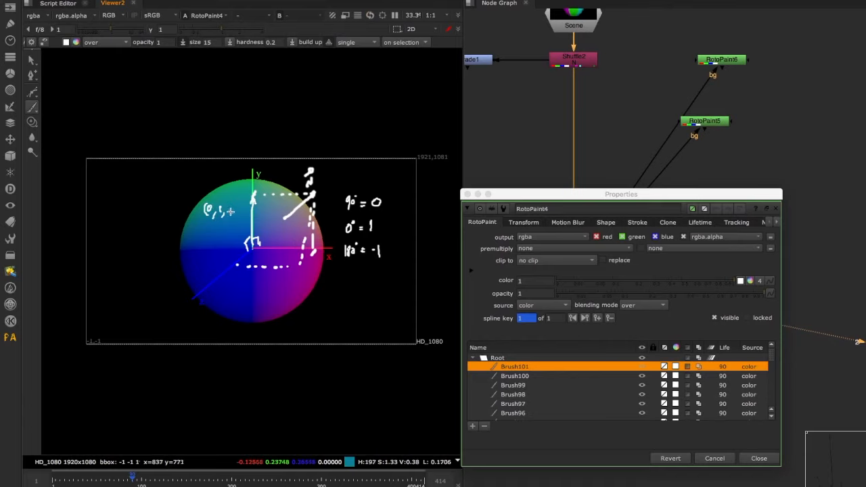
pyautogui.moveTo(232, 205); pyautogui.dragTo(236, 213)
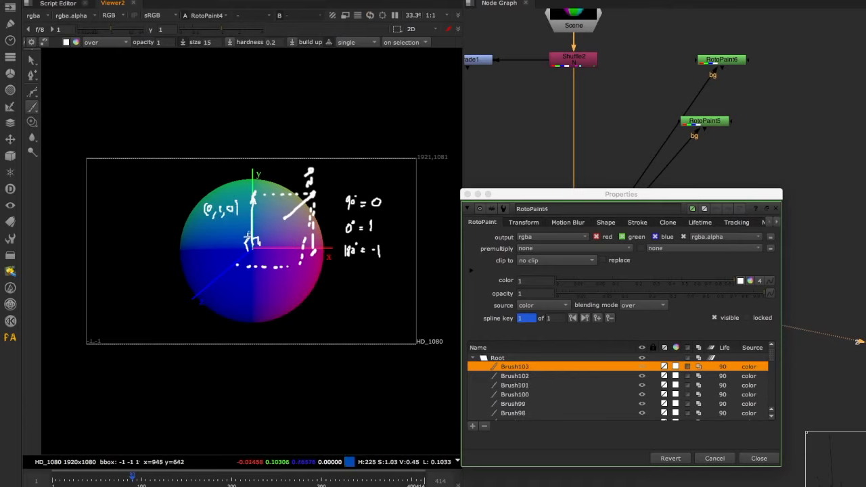
# - Paint a downward arrow from the origin along the y axis and write its vector coordinates below the (0,1,0) note
pyautogui.moveTo(252, 247); pyautogui.dragTo(253, 298)
pyautogui.moveTo(250, 292); pyautogui.dragTo(257, 292)
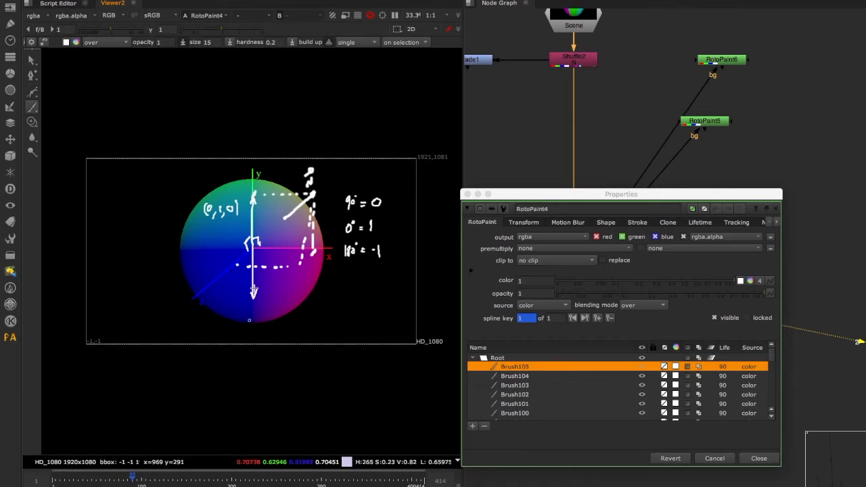
pyautogui.moveTo(204, 228)
pyautogui.mouseDown()
pyautogui.moveTo(202, 238)
pyautogui.moveTo(208, 232)
pyautogui.moveTo(213, 239)
pyautogui.mouseUp()
pyautogui.moveTo(215, 232)
pyautogui.mouseDown()
pyautogui.moveTo(227, 239)
pyautogui.moveTo(233, 229)
pyautogui.moveTo(238, 239)
pyautogui.mouseUp()
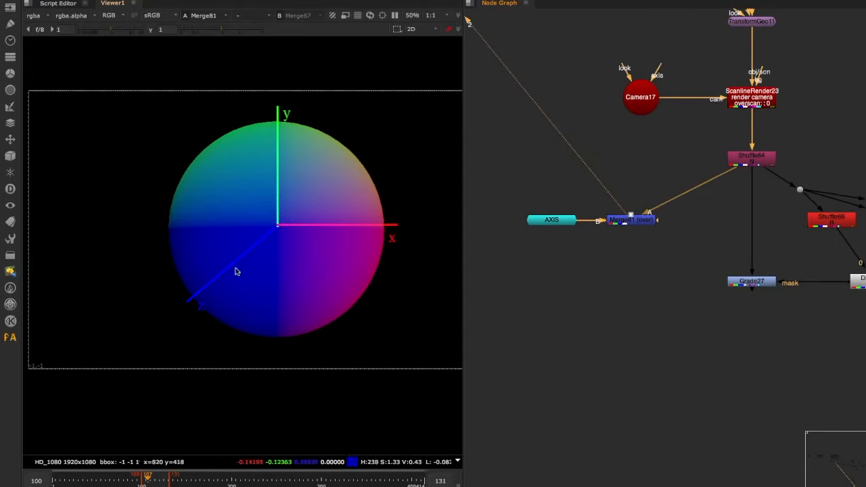
# - Add an Axis node below the AXIS and Merge81 nodes and expand its world matrix
pyautogui.click(583, 274)
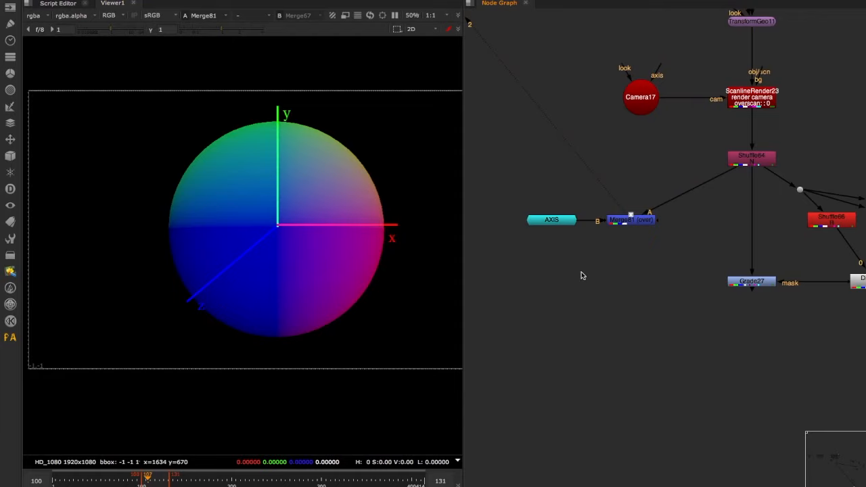
pyautogui.press('Tab')
pyautogui.write('axis')
pyautogui.press('Return')
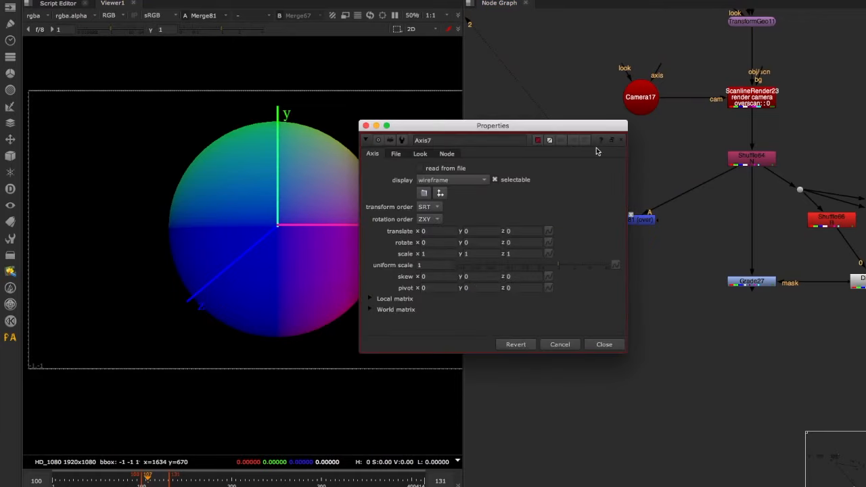
pyautogui.moveTo(596, 125); pyautogui.dragTo(730, 35)
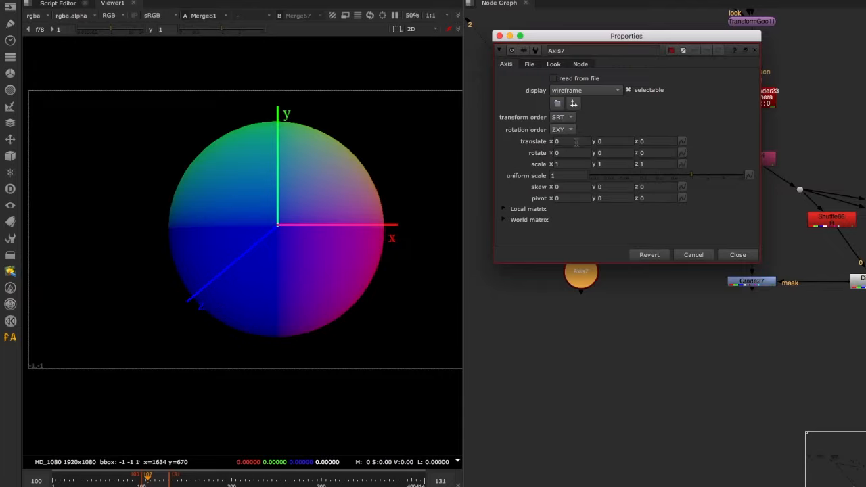
pyautogui.click(529, 220)
pyautogui.moveTo(600, 43); pyautogui.dragTo(599, 33)
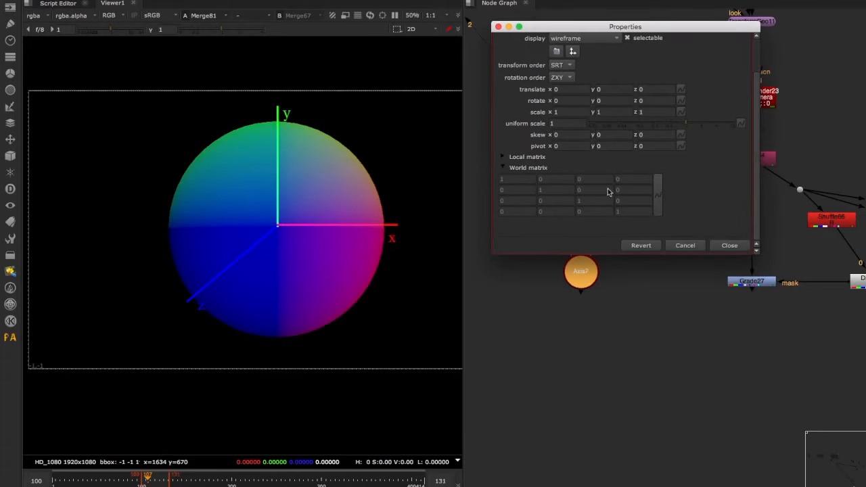
# - Set Axis7's translation to x 10, y 5, z 4 and its x rotation to 1
pyautogui.scroll(3, 609, 189)
pyautogui.scroll(-2, 569, 145)
pyautogui.click(571, 90)
pyautogui.write('10')
pyautogui.click(613, 88)
pyautogui.press('Tab')
pyautogui.write('4')
pyautogui.press('Tab')
pyautogui.write('1')
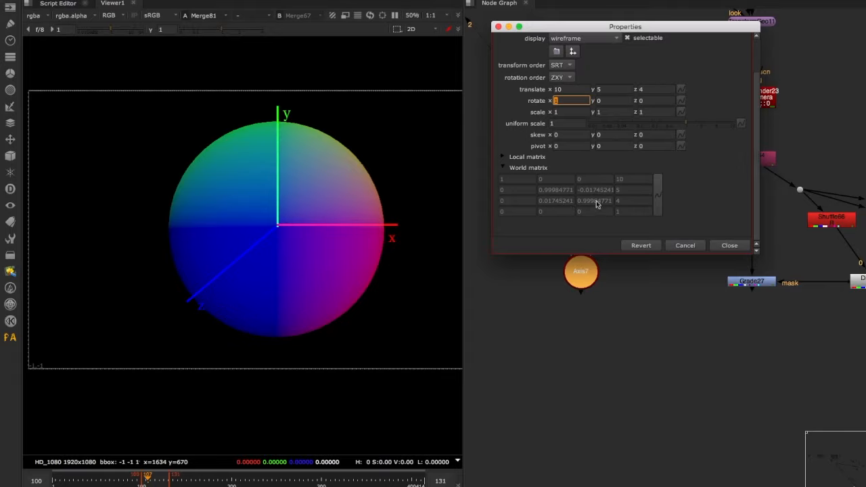
# - Set Axis7's y rotation to 1 and its z rotation to 0.1
pyautogui.click(512, 181)
pyautogui.click(606, 100)
pyautogui.write('1')
pyautogui.press('Return')
pyautogui.press('Tab')
pyautogui.write('0.2')
pyautogui.press('Return')
pyautogui.press('Down')
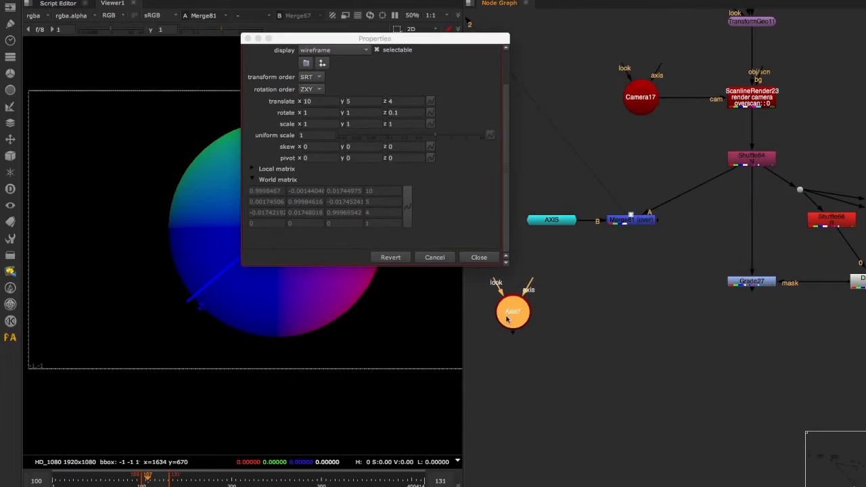
# - Add a ColorMatrix node beside Axis7 and place its settings next to the Axis7 world matrix for comparison
pyautogui.click(588, 297)
pyautogui.press('Tab')
pyautogui.write('colorm')
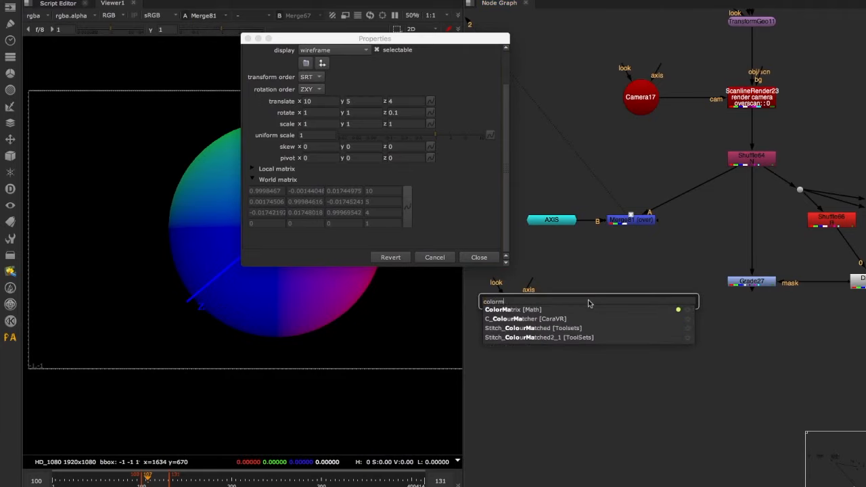
pyautogui.press('Return')
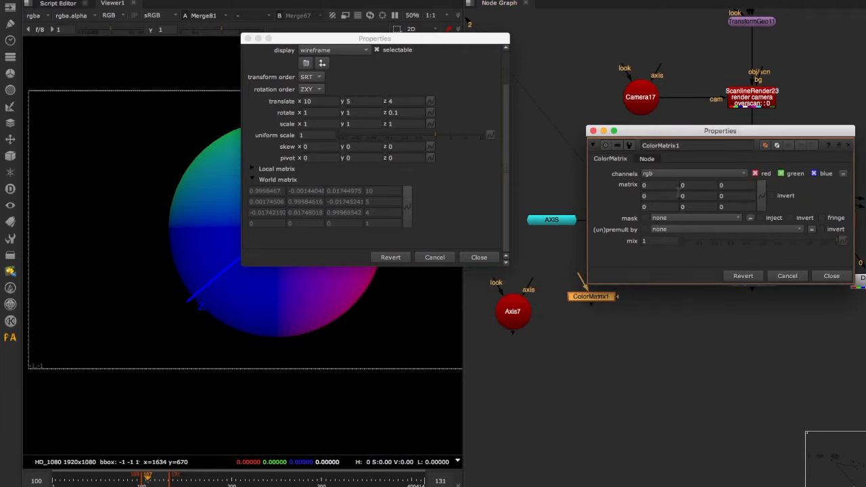
pyautogui.moveTo(680, 135); pyautogui.dragTo(624, 117)
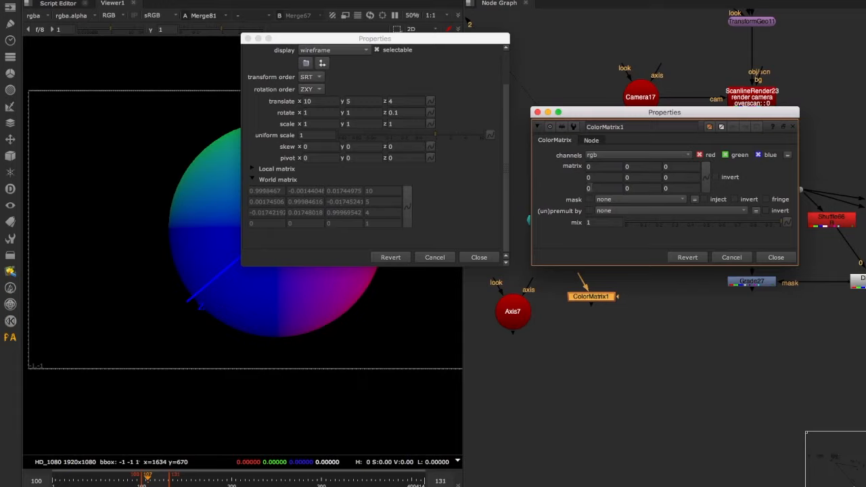
# - Move the ColorMatrix settings aside and view the Shuffle64 normals output
pyautogui.moveTo(629, 120); pyautogui.dragTo(332, 79)
pyautogui.click(744, 164)
pyautogui.press('2')
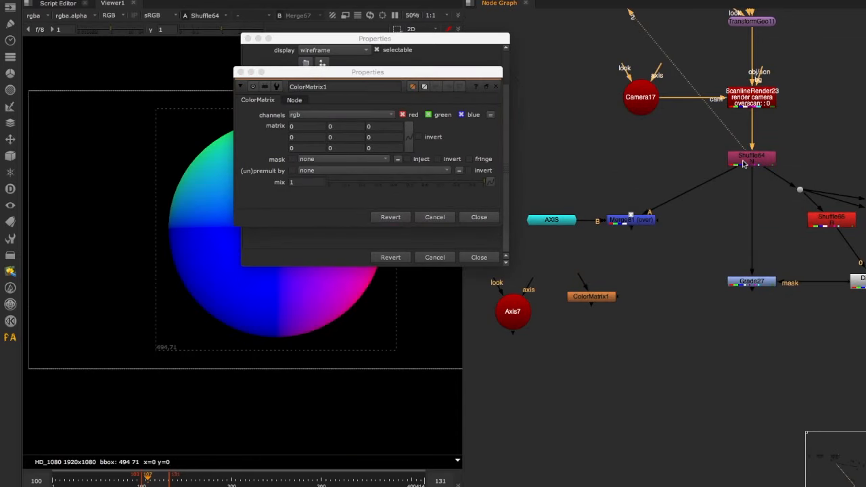
# - Set the three diagonal values of the ColorMatrix1 matrix to 1, making it an identity matrix
pyautogui.moveTo(419, 71); pyautogui.dragTo(612, 69)
pyautogui.click(501, 125)
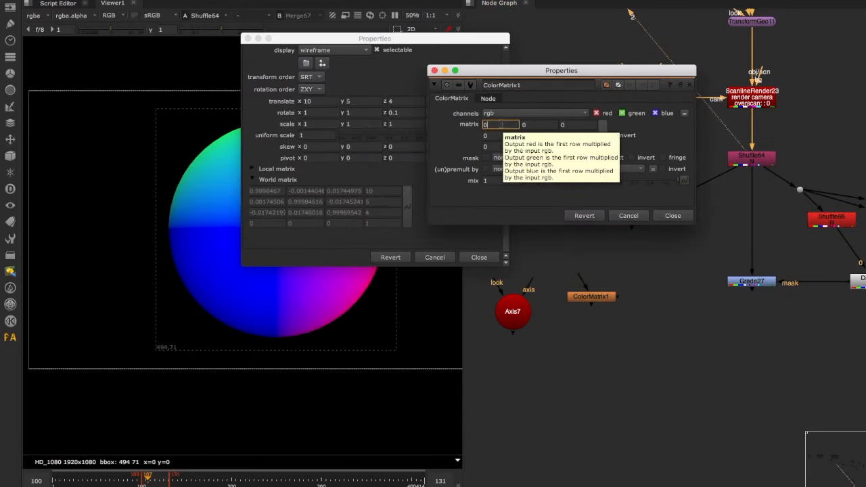
pyautogui.write('1')
pyautogui.click(539, 136)
pyautogui.write('1')
pyautogui.doubleClick(563, 147)
pyautogui.write('1')
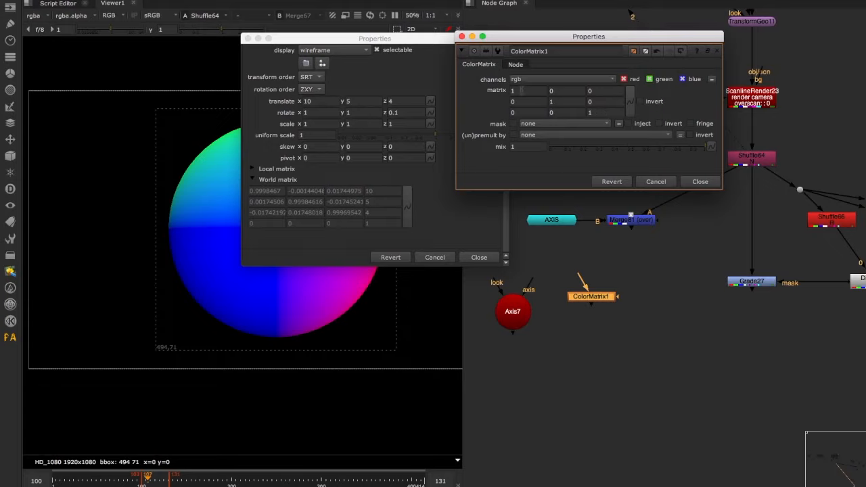
# - Close the ColorMatrix1 settings, connect its input to Shuffle64, and view its output
pyautogui.click(700, 182)
pyautogui.moveTo(579, 276); pyautogui.dragTo(756, 161)
pyautogui.click(593, 297)
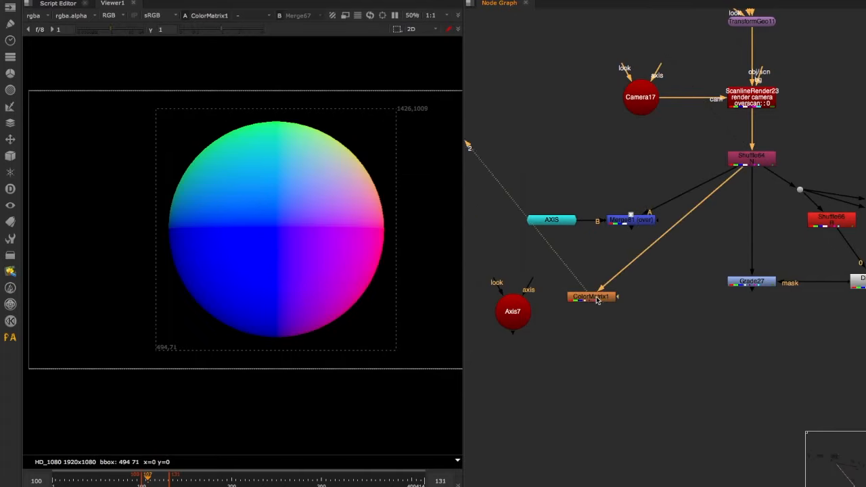
# - Open the ColorMatrix1 settings and re-enter 1 for the three diagonal matrix values
pyautogui.doubleClick(593, 298)
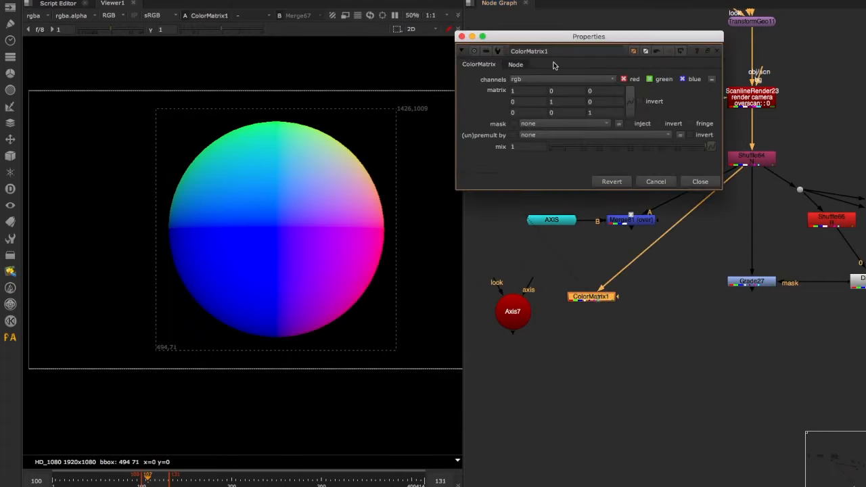
pyautogui.click(531, 93)
pyautogui.press('Tab')
pyautogui.press('Tab')
pyautogui.press('Tab')
pyautogui.press('Tab')
pyautogui.press('Tab')
pyautogui.press('Tab')
pyautogui.press('Tab')
pyautogui.hotkey('shift', 'Tab')
pyautogui.hotkey('shift', 'Tab')
pyautogui.hotkey('shift', 'Tab')
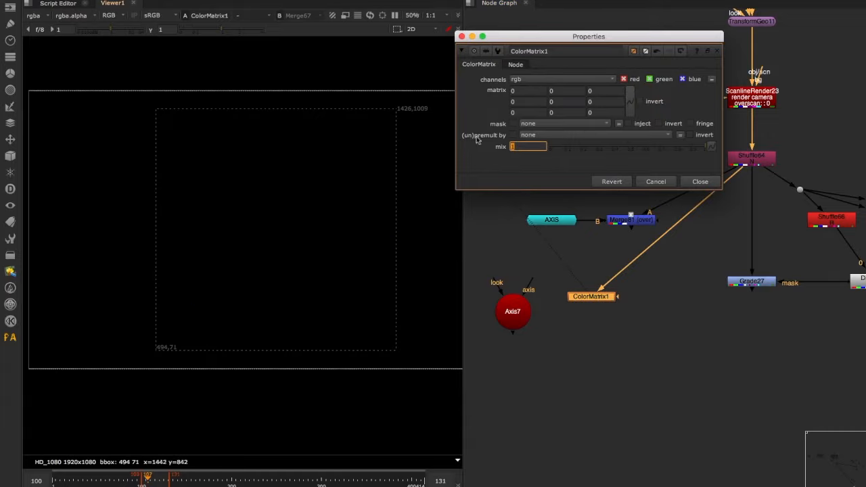
pyautogui.click(518, 89)
pyautogui.write('1')
pyautogui.doubleClick(565, 103)
pyautogui.write('1')
pyautogui.doubleClick(596, 111)
pyautogui.write('1')
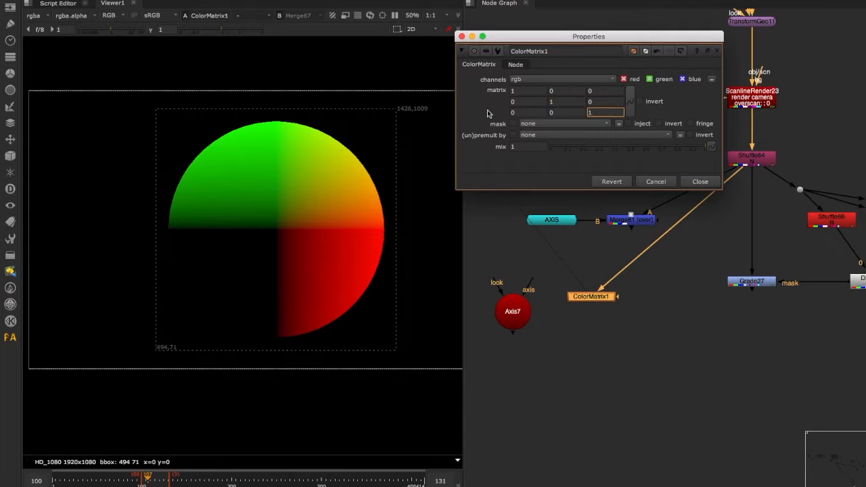
pyautogui.press('Return')
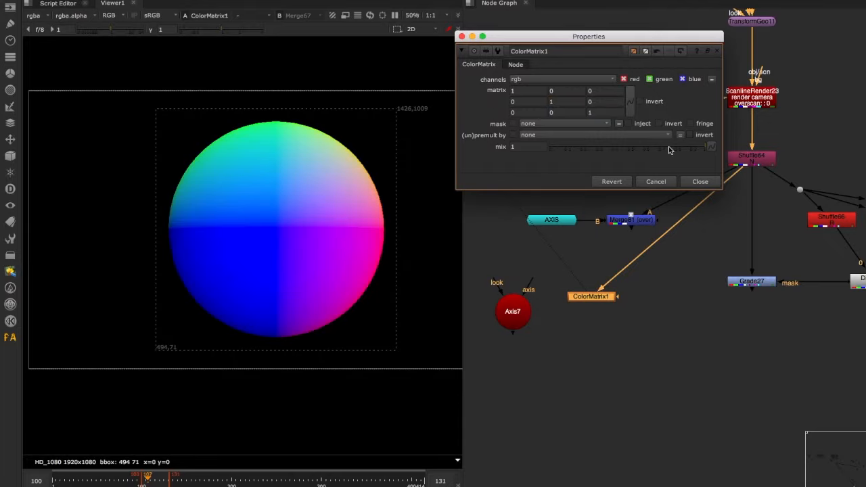
# - Open the Axis7 settings beside the ColorMatrix1 settings with the Axis7 world matrix shown
pyautogui.click(581, 368)
pyautogui.press('Tab')
pyautogui.write('ax')
pyautogui.press('Return')
pyautogui.moveTo(449, 273); pyautogui.dragTo(451, 125)
pyautogui.click(324, 309)
pyautogui.scroll(-3, 387, 325)
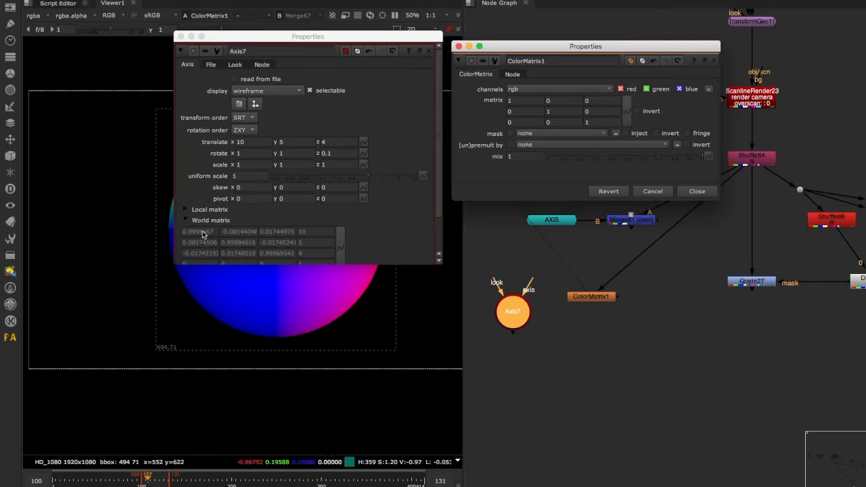
# - View the Shuffle64 normals output and reposition the Axis7 settings clear of the ColorMatrix1 settings
pyautogui.click(255, 143)
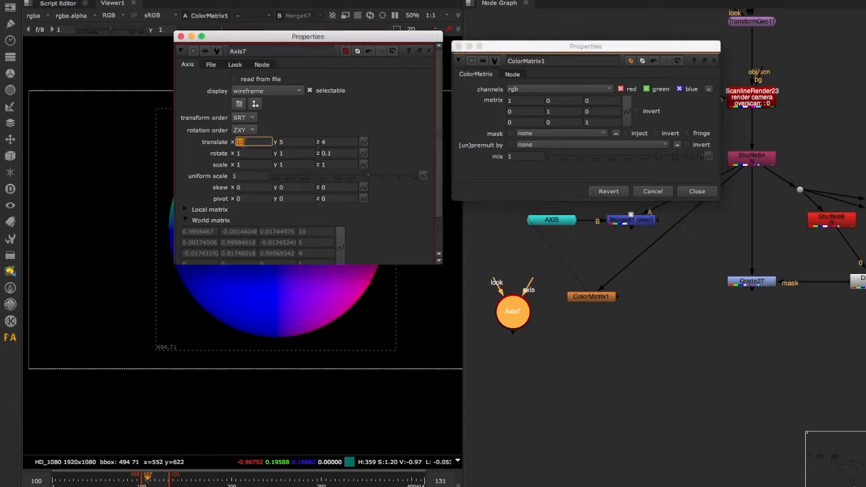
pyautogui.click(247, 141)
pyautogui.click(651, 174)
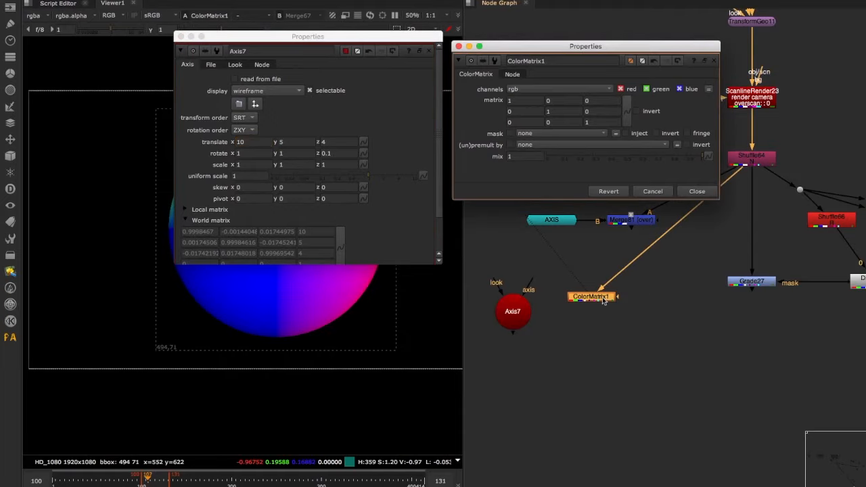
pyautogui.click(753, 161)
pyautogui.press('1')
pyautogui.moveTo(404, 37); pyautogui.dragTo(663, 25)
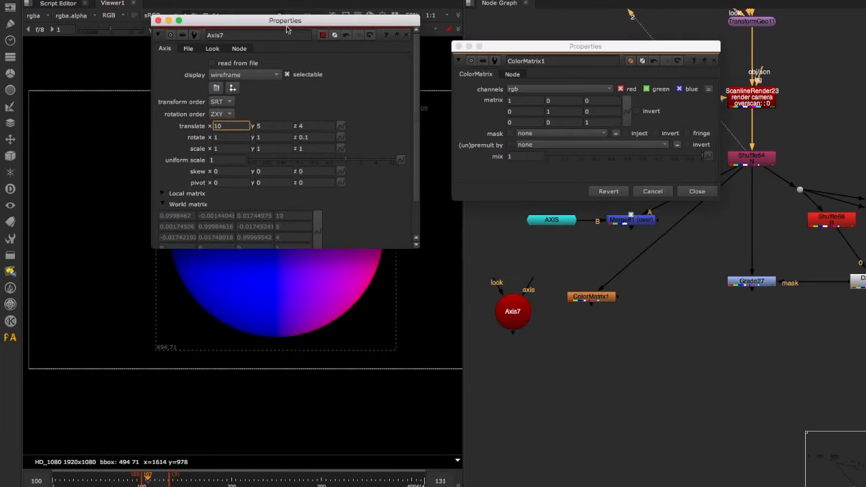
# - Set Axis7's translate and rotate values to 0 on all three axes
pyautogui.write('0')
pyautogui.press('Tab')
pyautogui.write('0')
pyautogui.press('Tab')
pyautogui.write('0')
pyautogui.press('Tab')
pyautogui.write('0')
pyautogui.press('Tab')
pyautogui.write('0')
pyautogui.press('Tab')
pyautogui.write('0')
pyautogui.press('Tab')
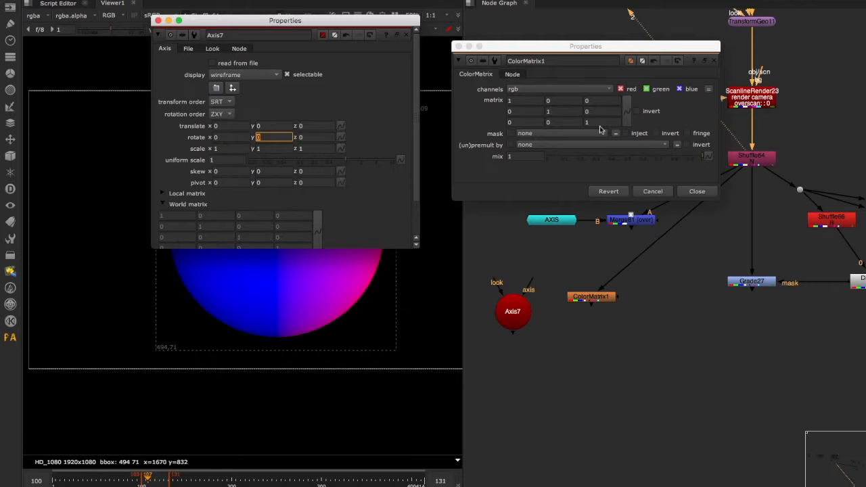
# - Link all nine ColorMatrix1 matrix values to the matching rotation cells of the Axis7 world matrix
pyautogui.keyDown('ctrl'); pyautogui.moveTo(173, 218); pyautogui.dragTo(533, 102); pyautogui.keyUp('ctrl')
pyautogui.keyDown('ctrl'); pyautogui.moveTo(218, 219); pyautogui.dragTo(568, 102); pyautogui.keyUp('ctrl')
pyautogui.keyDown('ctrl'); pyautogui.moveTo(256, 216); pyautogui.dragTo(601, 102); pyautogui.keyUp('ctrl')
pyautogui.keyDown('ctrl'); pyautogui.moveTo(177, 227); pyautogui.dragTo(527, 112); pyautogui.keyUp('ctrl')
pyautogui.keyDown('ctrl'); pyautogui.moveTo(217, 227); pyautogui.dragTo(563, 111); pyautogui.keyUp('ctrl')
pyautogui.keyDown('ctrl'); pyautogui.moveTo(257, 228); pyautogui.dragTo(601, 112); pyautogui.keyUp('ctrl')
pyautogui.keyDown('ctrl'); pyautogui.moveTo(172, 238); pyautogui.dragTo(526, 123); pyautogui.keyUp('ctrl')
pyautogui.keyDown('ctrl'); pyautogui.moveTo(217, 238); pyautogui.dragTo(561, 125); pyautogui.keyUp('ctrl')
pyautogui.keyDown('ctrl'); pyautogui.moveTo(254, 238); pyautogui.dragTo(601, 125); pyautogui.keyUp('ctrl')
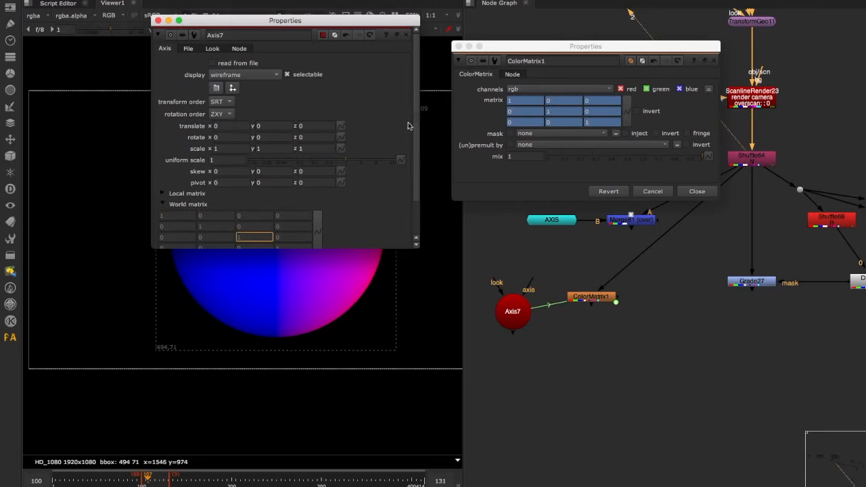
# - Set Axis7's x rotation to 1 and close the settings of both nodes
pyautogui.click(235, 137)
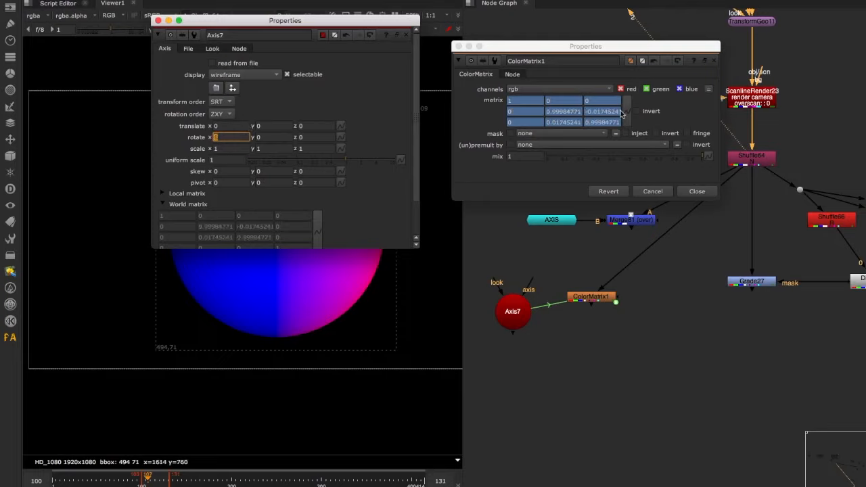
pyautogui.click(700, 197)
pyautogui.scroll(-5, 404, 233)
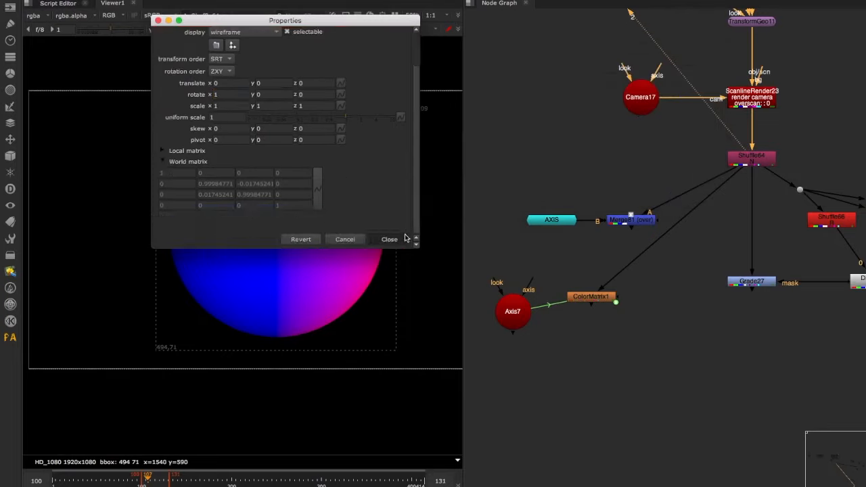
pyautogui.click(404, 235)
# - View the ColorMatrix1 output and reopen the ColorMatrix1 and Axis7 settings over the node graph, clear of the rendered sphere
pyautogui.moveTo(600, 299); pyautogui.dragTo(616, 303)
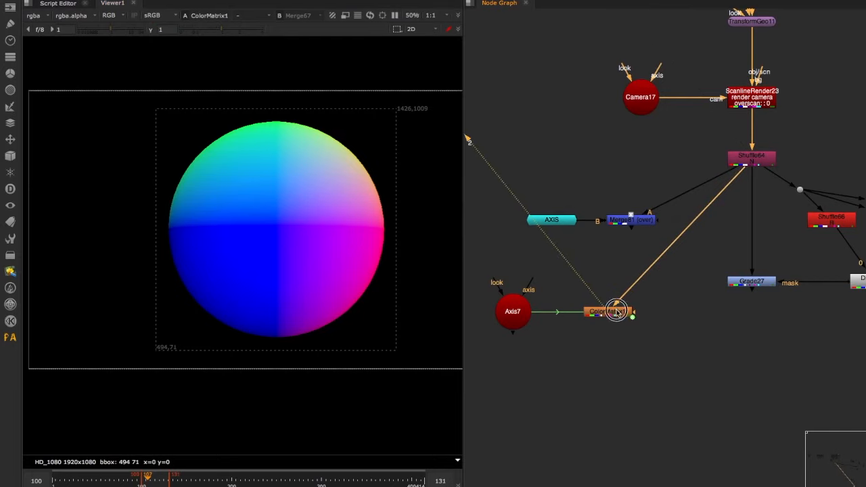
pyautogui.doubleClick(612, 308)
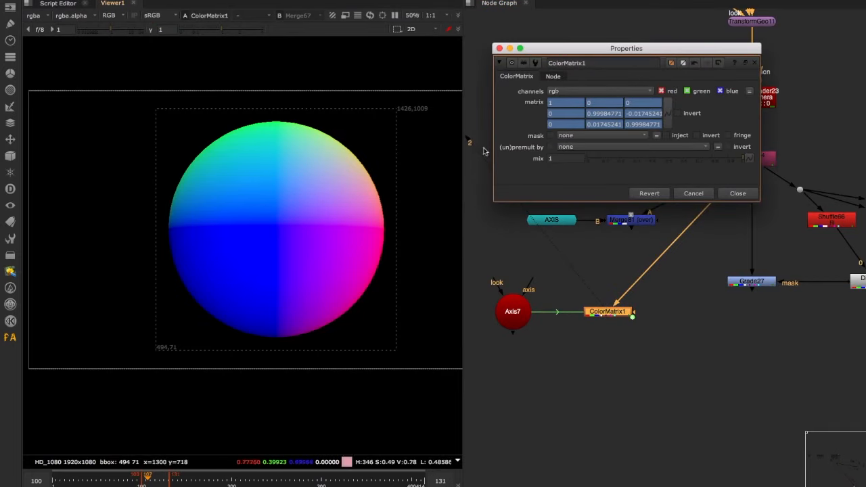
pyautogui.doubleClick(512, 311)
pyautogui.moveTo(335, 20); pyautogui.dragTo(723, 159)
# - Vary Axis7's x rotation up and down and leave it at 13 to rotate the normals
pyautogui.click(623, 278)
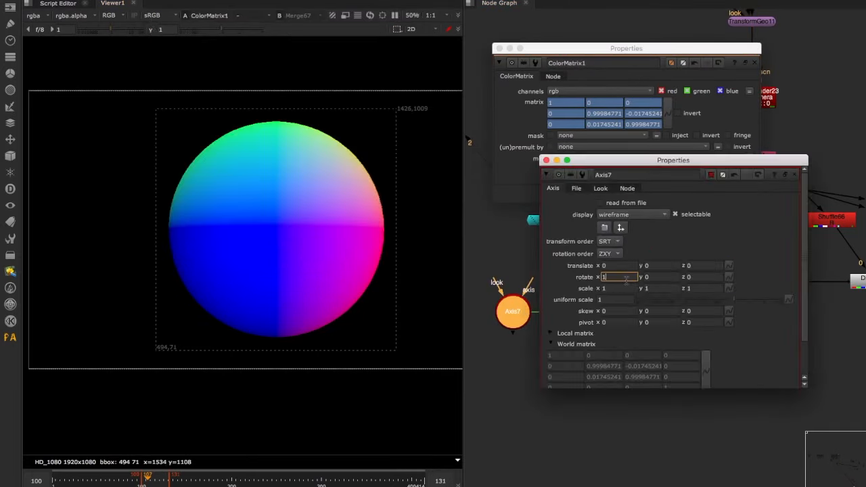
pyautogui.press('Up')
pyautogui.press('Up')
pyautogui.press('Up')
pyautogui.press('Up')
pyautogui.press('Up')
pyautogui.press('Up')
pyautogui.press('Up')
pyautogui.press('Up')
# - Sweep Axis7's y rotation upward, settle it at 37, and set its z rotation to 2
pyautogui.press('Up')
pyautogui.press('Up')
pyautogui.press('Up')
pyautogui.press('Up')
pyautogui.press('Up')
pyautogui.press('Up')
pyautogui.press('Up')
pyautogui.press('Up')
pyautogui.press('Up')
pyautogui.press('Up')
pyautogui.press('Up')
pyautogui.press('Up')
pyautogui.press('Up')
pyautogui.press('Down')
pyautogui.press('Down')
pyautogui.press('Down')
pyautogui.press('Down')
pyautogui.press('Down')
pyautogui.press('Down')
pyautogui.press('Down')
pyautogui.press('Down')
pyautogui.press('Down')
pyautogui.press('Down')
pyautogui.press('Down')
pyautogui.press('Tab')
pyautogui.press('Up')
pyautogui.press('Up')
pyautogui.press('Up')
pyautogui.press('Up')
pyautogui.press('Up')
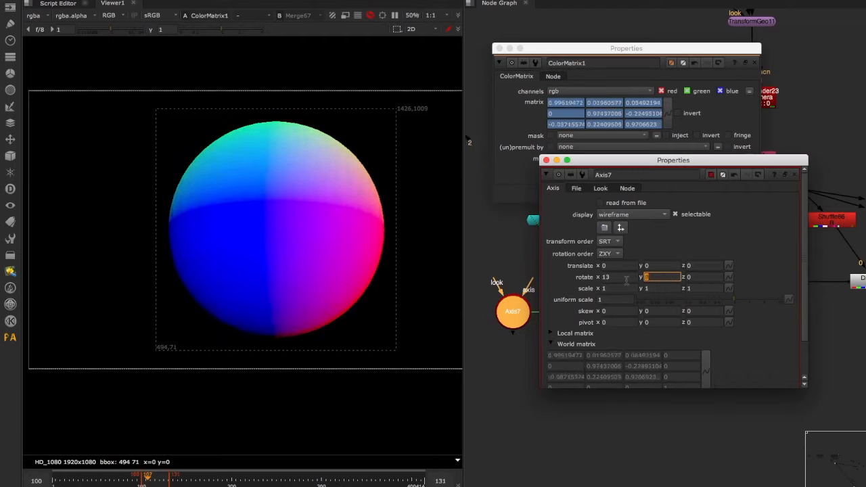
pyautogui.press('Up')
pyautogui.press('Up')
pyautogui.press('Up')
pyautogui.press('Up')
pyautogui.press('Up')
pyautogui.press('Up')
pyautogui.press('Up')
pyautogui.press('Up')
pyautogui.press('Up')
pyautogui.press('Up')
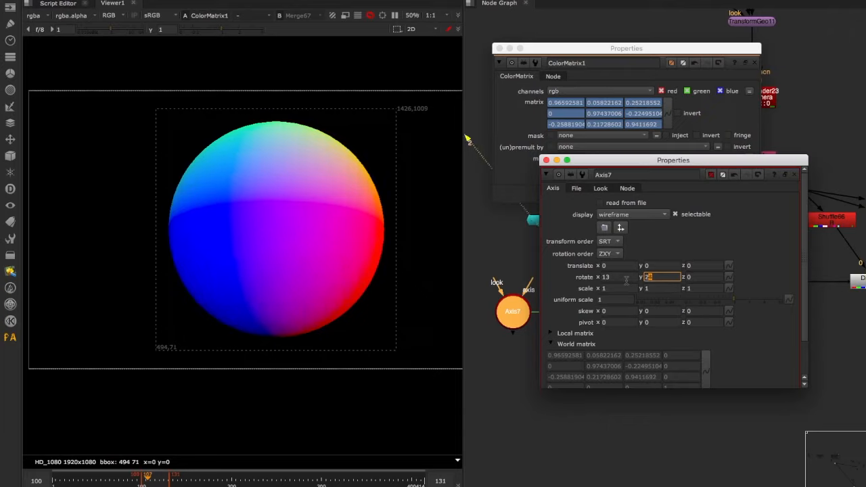
pyautogui.press('Up')
pyautogui.press('Up')
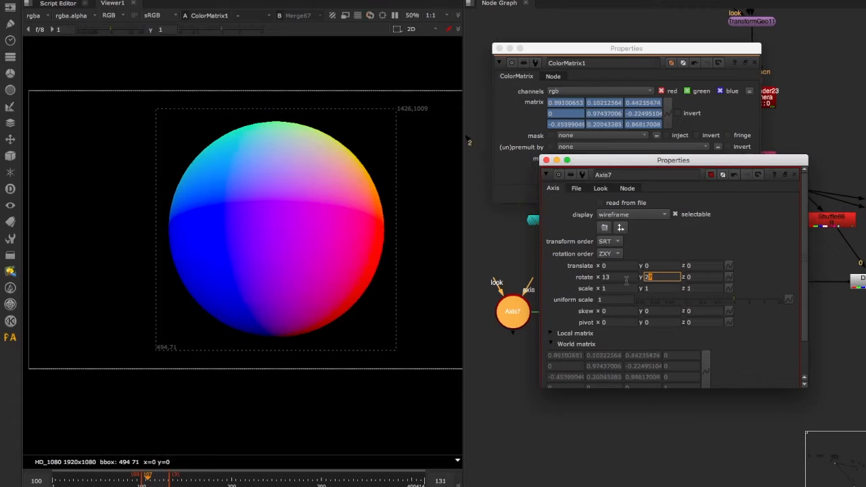
pyautogui.press('Up')
pyautogui.press('Up')
pyautogui.press('Up')
pyautogui.press('Up')
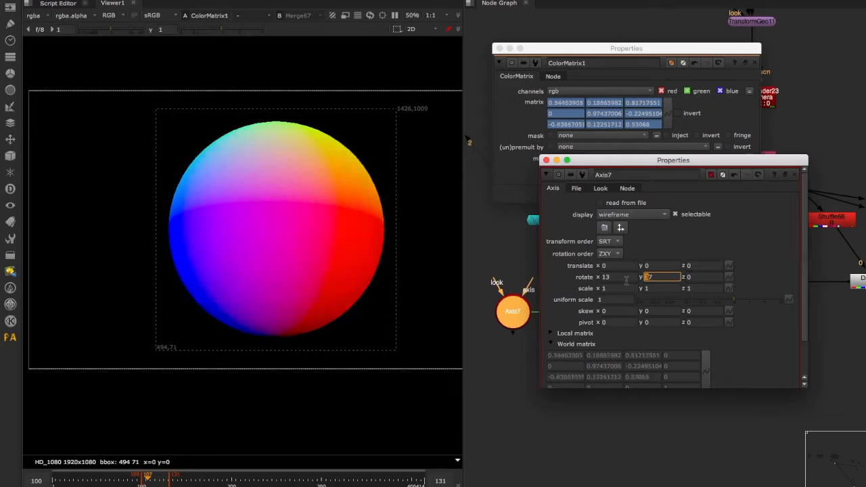
pyautogui.write('37')
pyautogui.press('Tab')
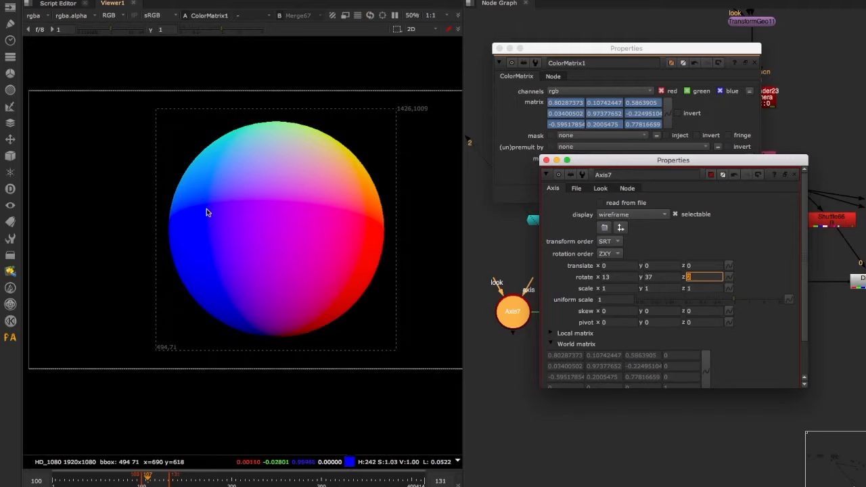
pyautogui.write('2')
# - Inspect the rotated normals in ColorMatrix1's output one colour channel at a time, ending on blue
pyautogui.click(325, 264)
pyautogui.press('b')
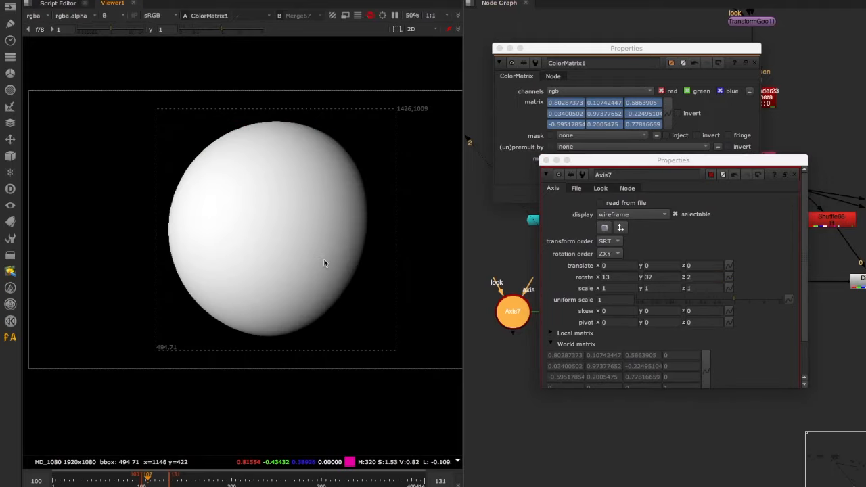
pyautogui.press('g')
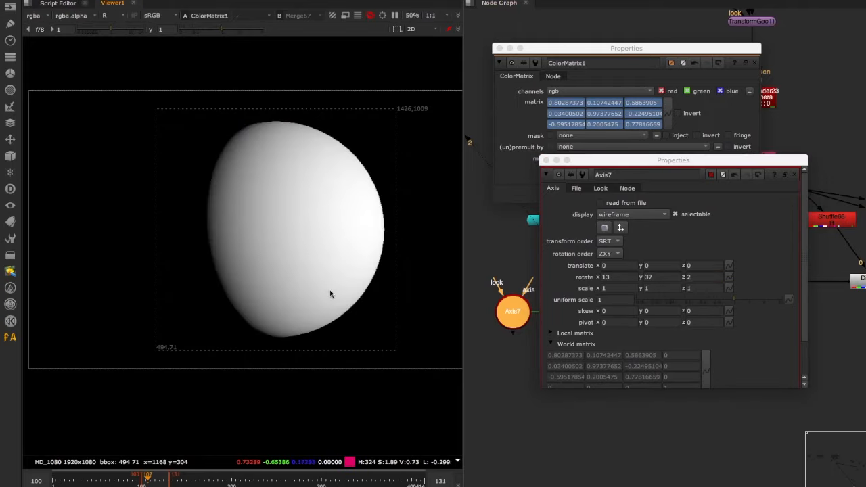
pyautogui.press('b')
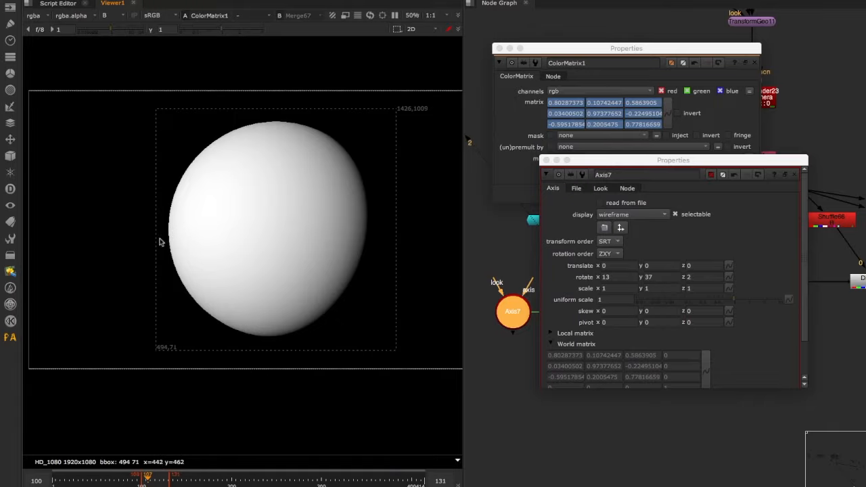
# - Set Axis7's translate to x 3 and y 4, check ColorMatrix1's matrix against it, and close the ColorMatrix1 settings
pyautogui.moveTo(690, 165); pyautogui.dragTo(349, 70)
pyautogui.scroll(-3, 340, 248)
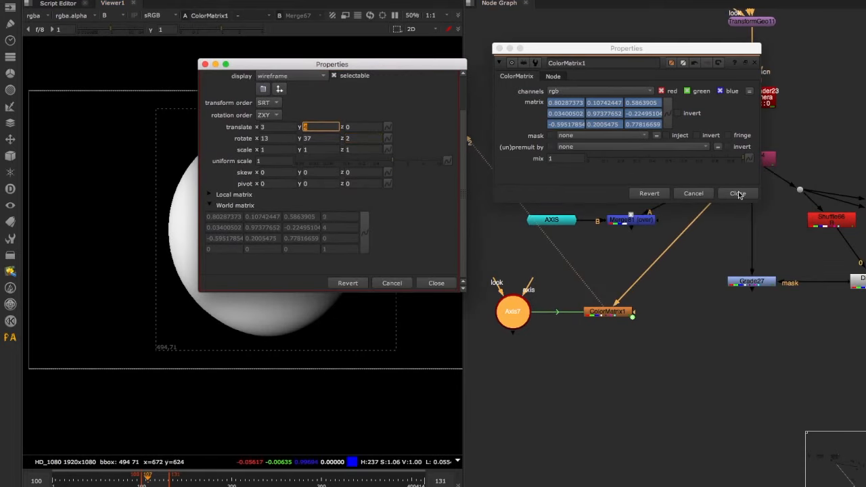
pyautogui.click(738, 195)
pyautogui.moveTo(607, 312)
pyautogui.mouseDown()
pyautogui.moveTo(626, 313)
pyautogui.moveTo(614, 312)
pyautogui.mouseUp()
pyautogui.doubleClick(614, 313)
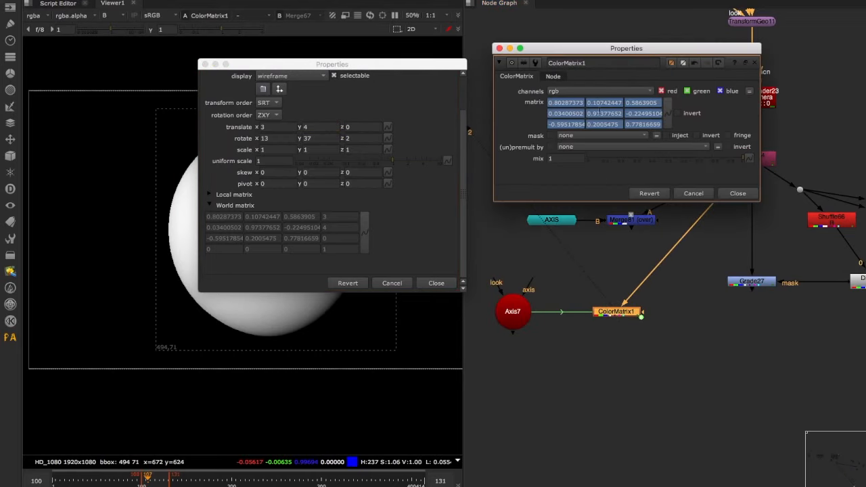
pyautogui.click(737, 194)
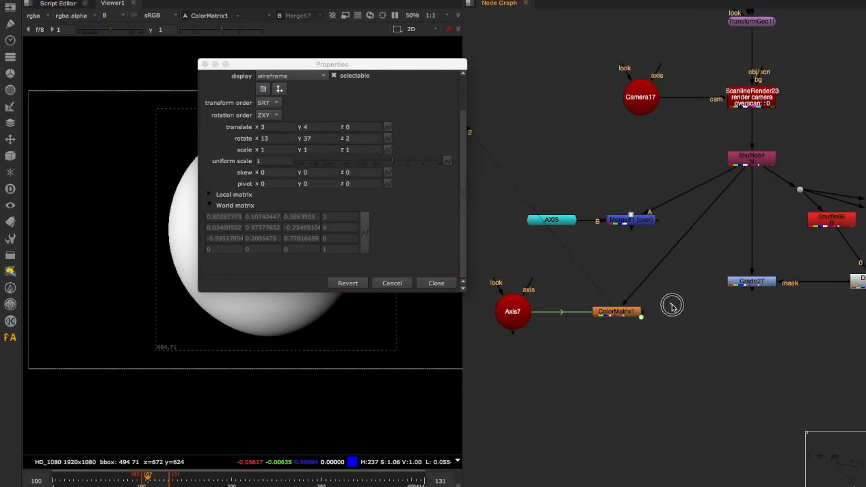
# - Insert an Add math node after ColorMatrix1 and place its separate channel values beside the Axis7 world matrix
pyautogui.press('Tab')
pyautogui.write('add')
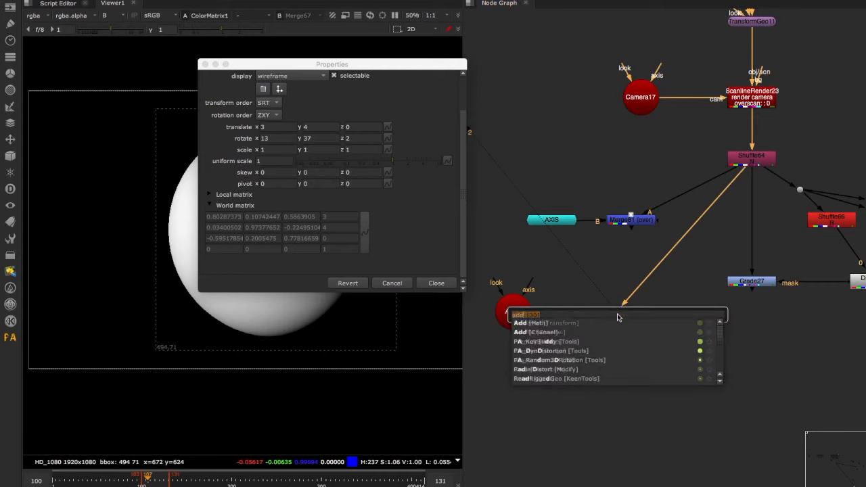
pyautogui.press('Return')
pyautogui.click(821, 162)
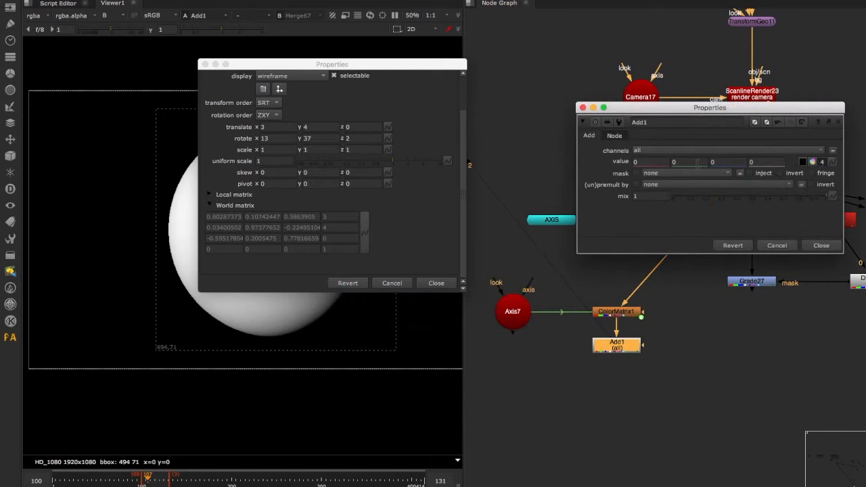
pyautogui.moveTo(710, 109); pyautogui.dragTo(612, 105)
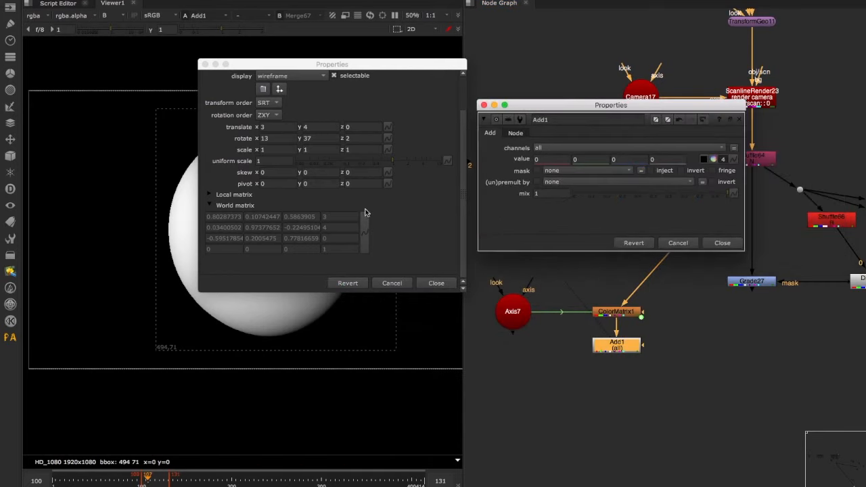
# - Link Add1's red, green and blue values to the translation column of the Axis7 world matrix and close both settings
pyautogui.keyDown('super'); pyautogui.moveTo(538, 171); pyautogui.dragTo(552, 161); pyautogui.keyUp('super')
pyautogui.keyDown('super'); pyautogui.moveTo(345, 229); pyautogui.dragTo(591, 160); pyautogui.keyUp('super')
pyautogui.keyDown('super'); pyautogui.moveTo(345, 240); pyautogui.dragTo(617, 158); pyautogui.keyUp('super')
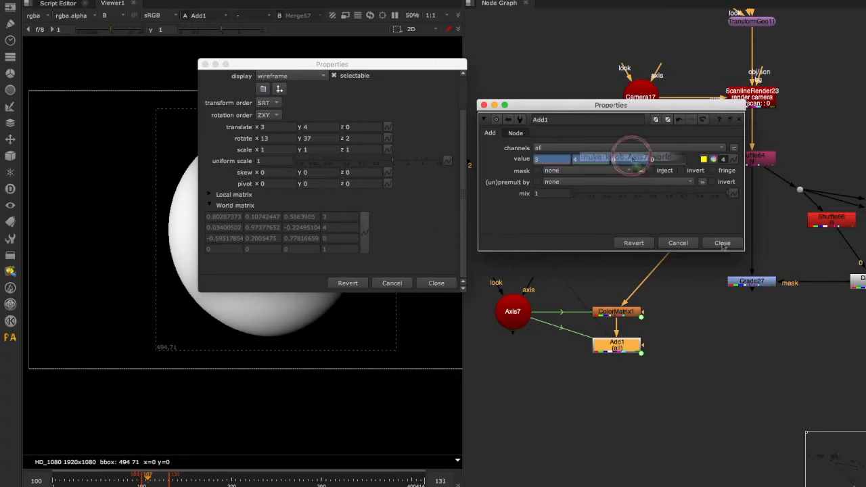
pyautogui.click(722, 242)
pyautogui.click(434, 285)
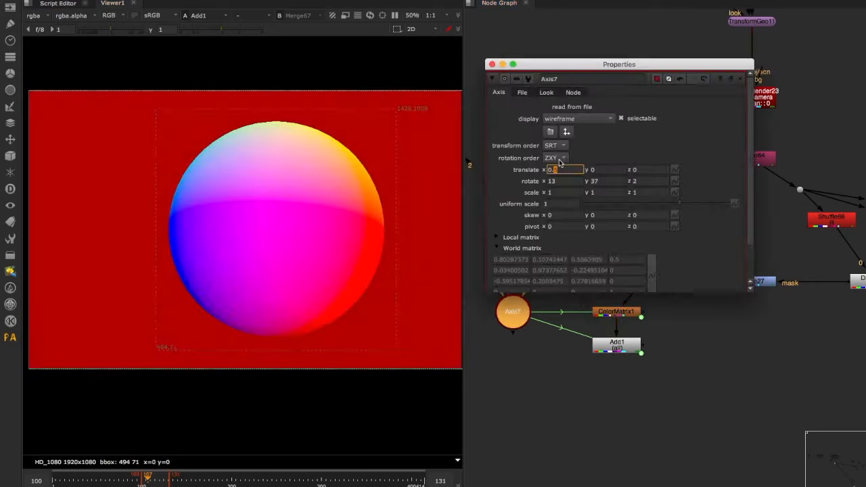
# - Feed the red, green and blue shuffles below Add1 through a Dissolve into Grade27's mask and view the result
pyautogui.press('Down')
pyautogui.press('Down')
pyautogui.press('Down')
pyautogui.press('Down')
pyautogui.press('Down')
pyautogui.press('Down')
pyautogui.press('Up')
pyautogui.click(635, 169)
pyautogui.press('Up')
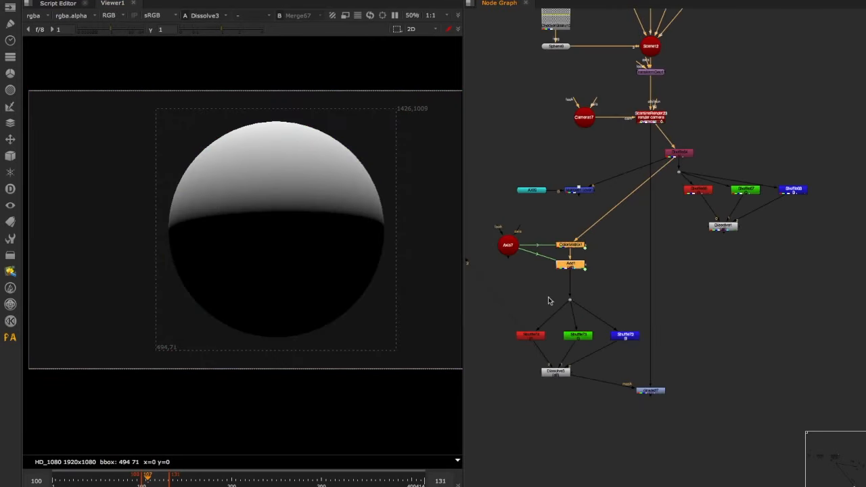
pyautogui.click(643, 390)
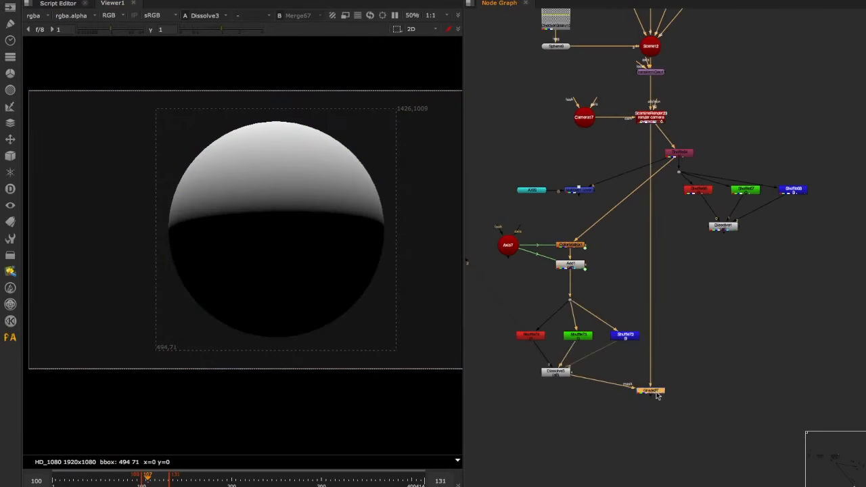
pyautogui.press('1')
# - Show the sphere and camera in a 3D viewer beside a second viewer displaying the transformed normals
pyautogui.moveTo(597, 272); pyautogui.dragTo(520, 215)
pyautogui.press('d')
pyautogui.press('d')
pyautogui.click(531, 334)
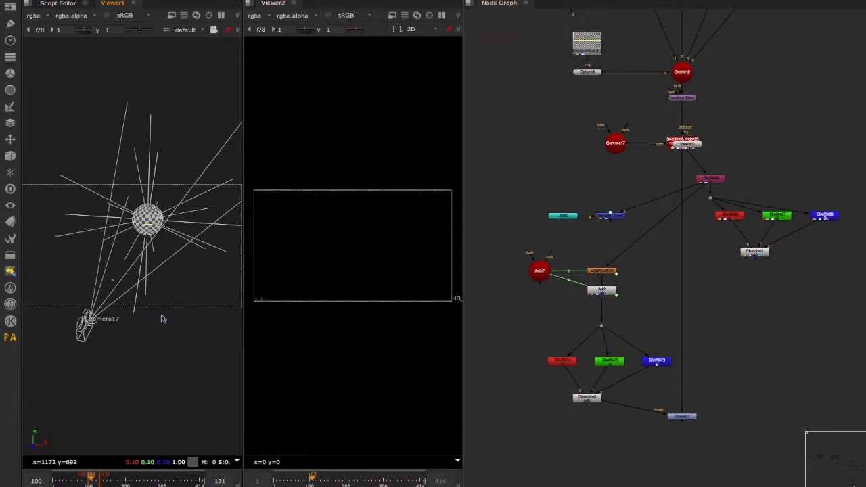
pyautogui.keyDown('ctrl'); pyautogui.moveTo(128, 308); pyautogui.dragTo(182, 284); pyautogui.keyUp('ctrl')
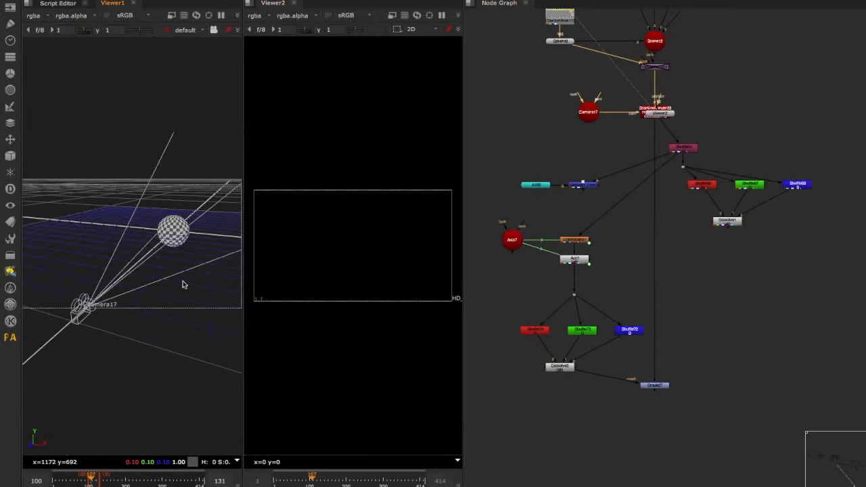
pyautogui.press('1')
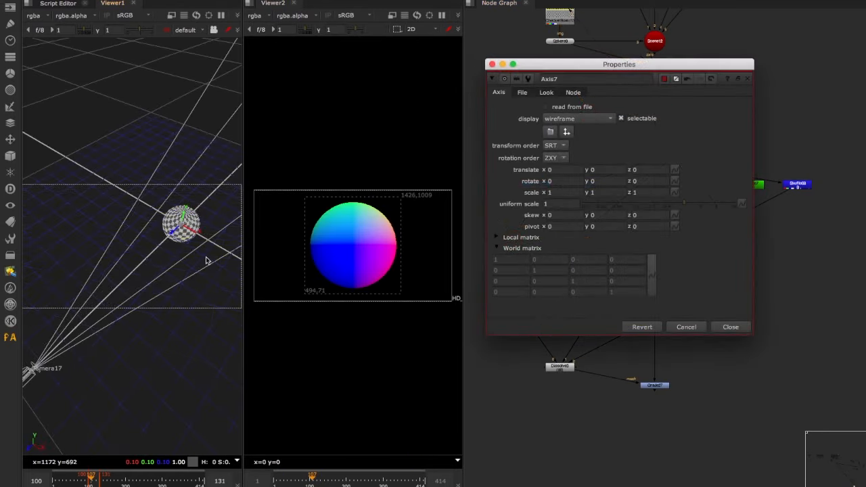
# - Move Axis7 in the 3D view to about 1.24 in z and 0.36 in x
pyautogui.keyDown('ctrl'); pyautogui.moveTo(206, 260); pyautogui.dragTo(365, 274); pyautogui.keyUp('ctrl')
pyautogui.keyDown('ctrl'); pyautogui.moveTo(159, 246); pyautogui.dragTo(29, 202); pyautogui.keyUp('ctrl')
pyautogui.moveTo(176, 248); pyautogui.dragTo(152, 256)
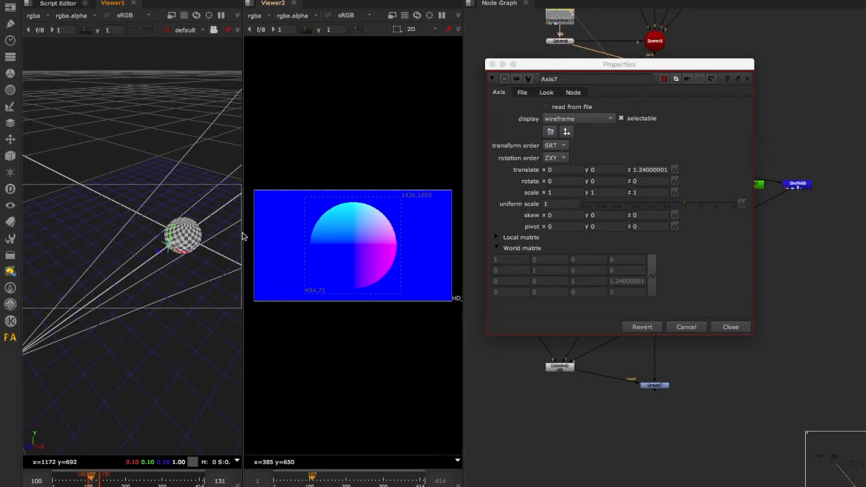
pyautogui.moveTo(181, 254); pyautogui.dragTo(190, 258)
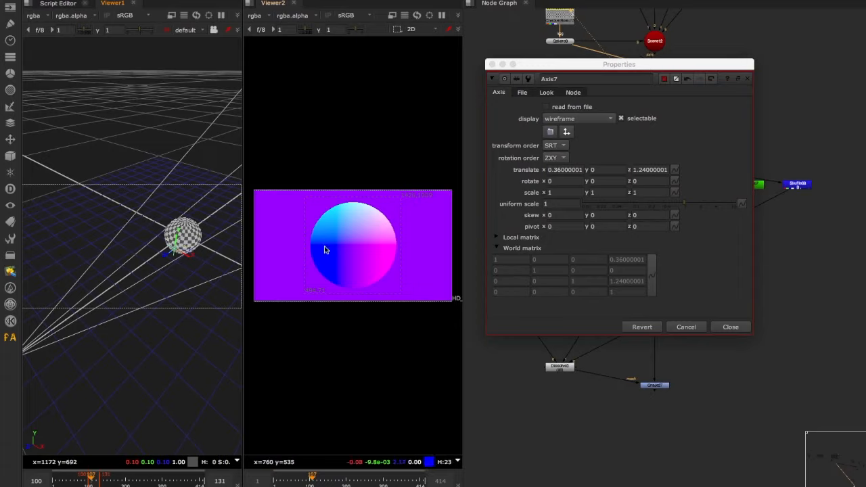
# - Move Axis7 in the 3D view to about 0.18 in x, 0.28 in y and 2.79 in z
pyautogui.moveTo(187, 258); pyautogui.dragTo(178, 232)
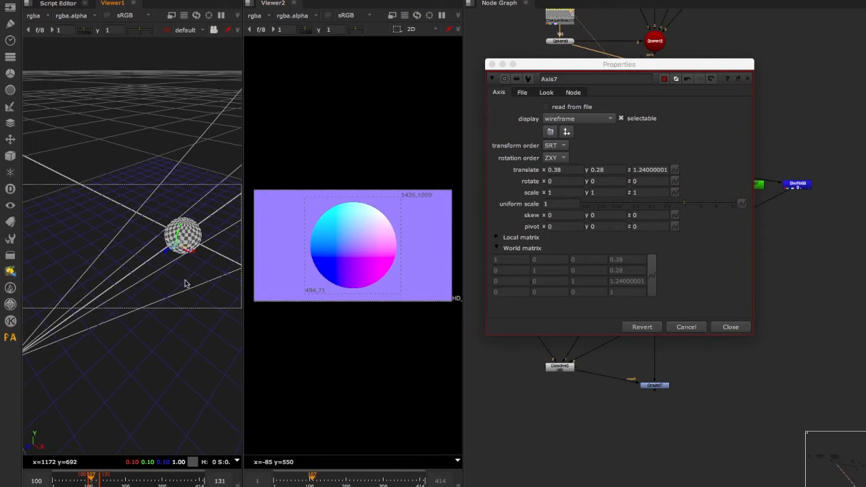
pyautogui.keyDown('super'); pyautogui.moveTo(179, 267); pyautogui.dragTo(180, 244); pyautogui.keyUp('super')
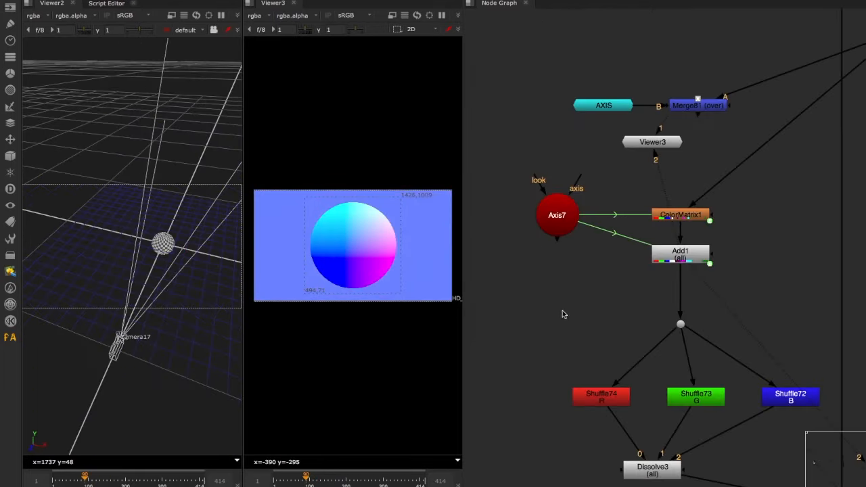
# - Bring up the Axis7 and ColorMatrix1 settings and turn on invert for ColorMatrix1's matrix
pyautogui.moveTo(585, 338); pyautogui.dragTo(569, 329, button='middle')
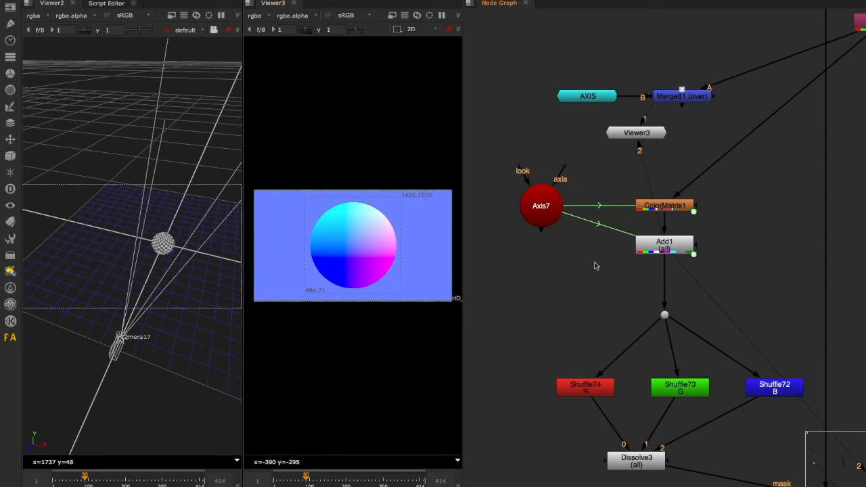
pyautogui.doubleClick(541, 205)
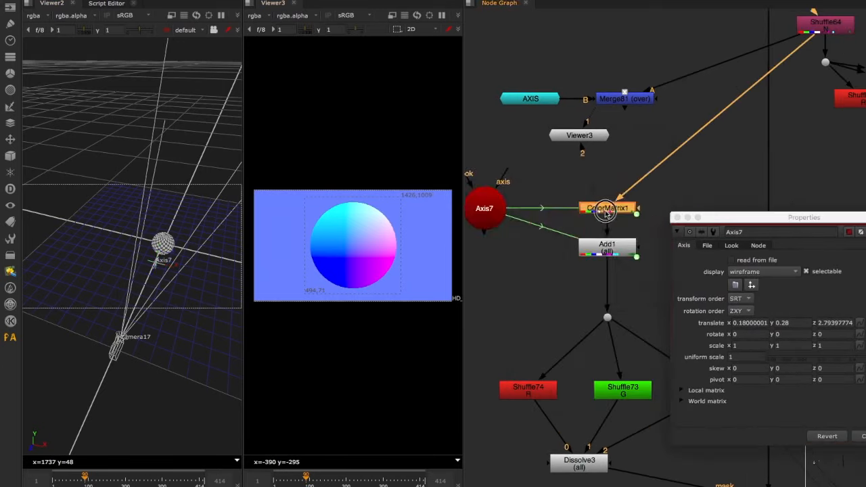
pyautogui.doubleClick(602, 205)
pyautogui.moveTo(532, 134); pyautogui.dragTo(736, 71)
pyautogui.moveTo(587, 250); pyautogui.dragTo(564, 275, button='middle')
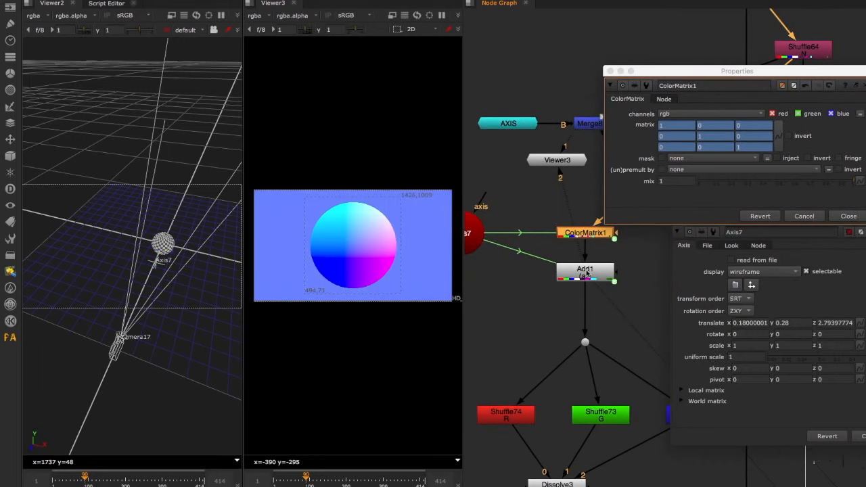
pyautogui.moveTo(685, 72); pyautogui.dragTo(598, 73)
pyautogui.click(714, 138)
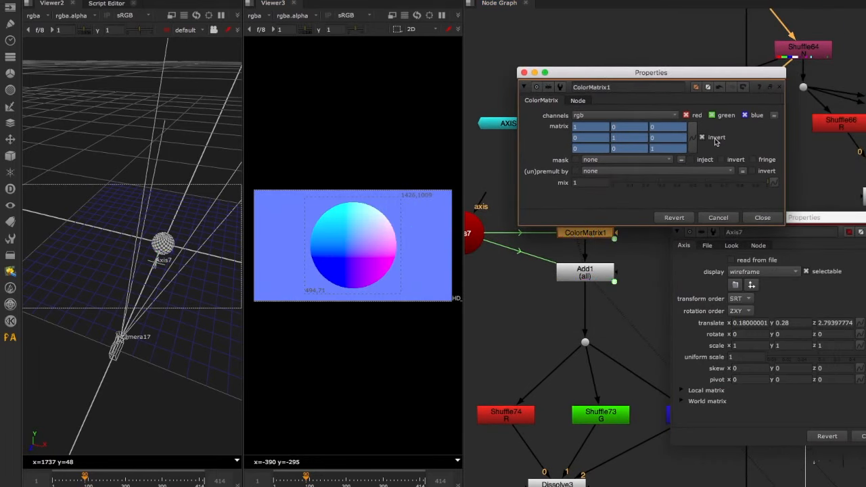
# - Negate Add1's linked red, green and blue values by appending *-1 to each Axis7 world matrix expression
pyautogui.doubleClick(580, 274)
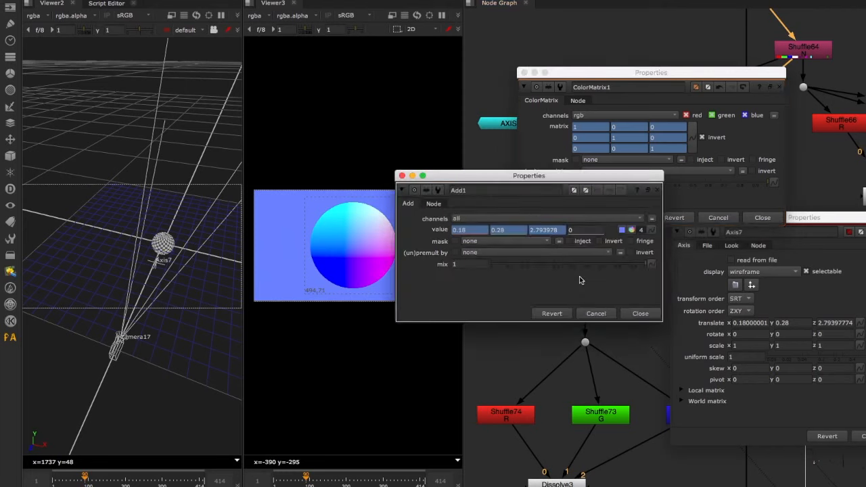
pyautogui.click(651, 230)
pyautogui.click(693, 303)
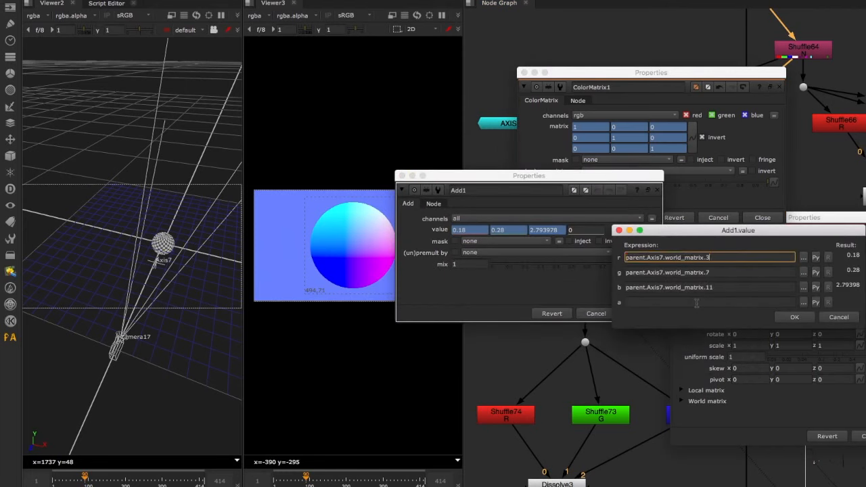
pyautogui.write('*-1')
pyautogui.moveTo(720, 258); pyautogui.dragTo(709, 258)
pyautogui.press('super+c')
pyautogui.click(730, 273)
pyautogui.press('super+v')
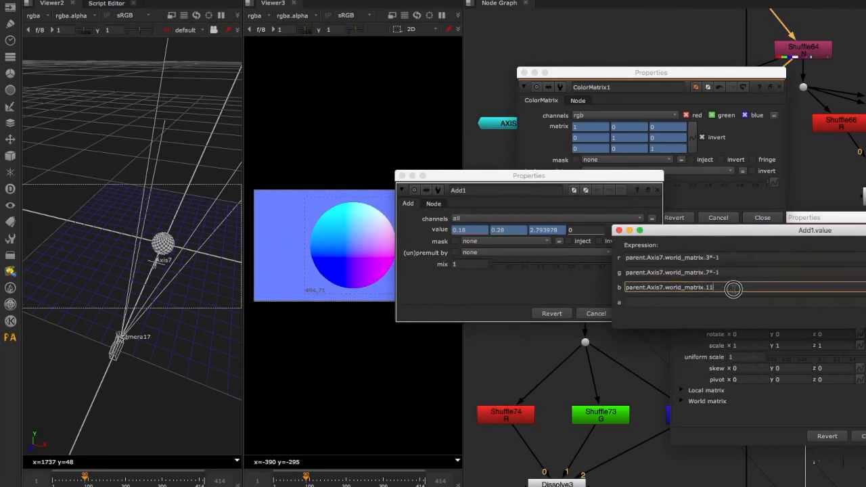
pyautogui.click(733, 288)
pyautogui.press('super+v')
pyautogui.moveTo(758, 233); pyautogui.dragTo(609, 190)
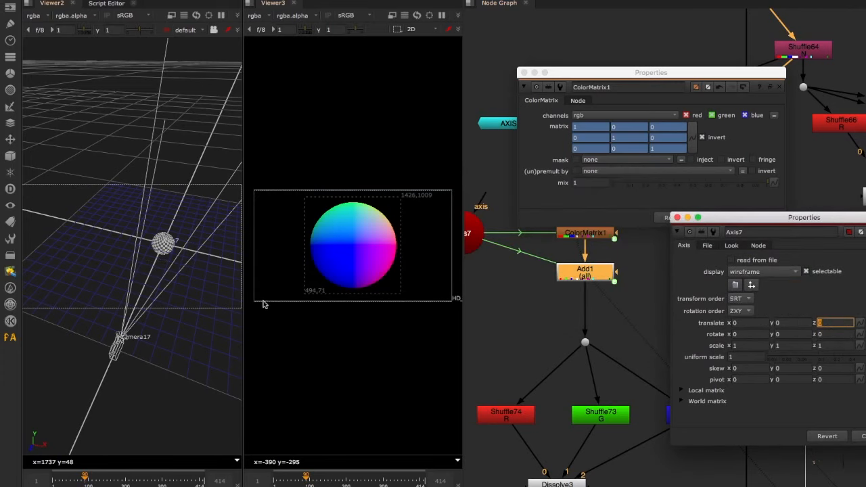
# - Move Axis7 in the 3D view to about -0.34 in x and 2.3 in z
pyautogui.click(527, 280)
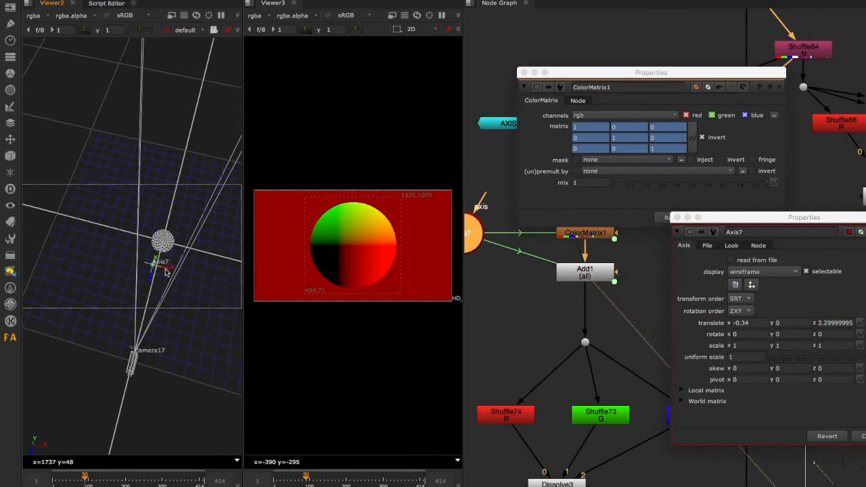
pyautogui.moveTo(169, 262)
pyautogui.mouseDown()
pyautogui.moveTo(160, 266)
pyautogui.moveTo(183, 284)
pyautogui.moveTo(170, 269)
pyautogui.mouseUp()
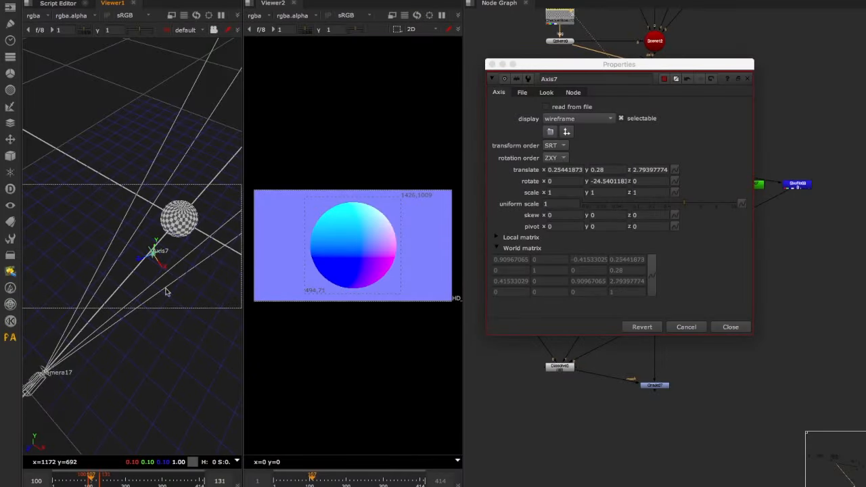
# - Close the Axis7 settings and remove the second viewer pane so that a single viewer remains
pyautogui.click(728, 327)
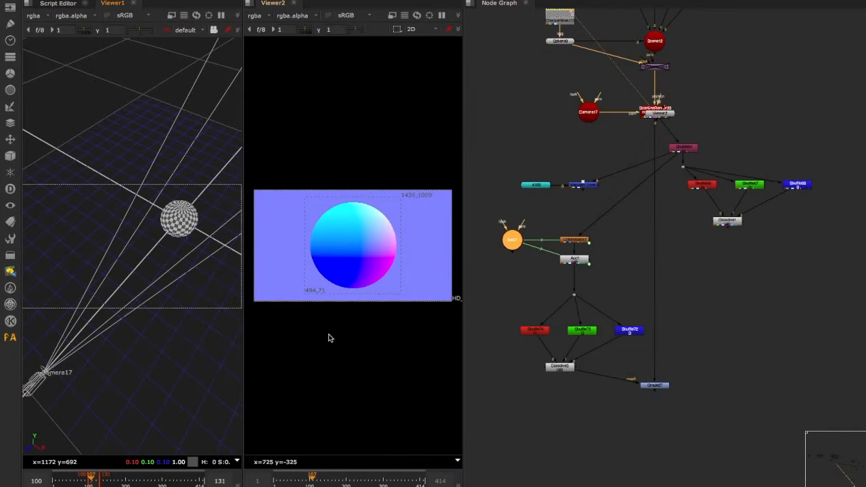
pyautogui.click(250, 4)
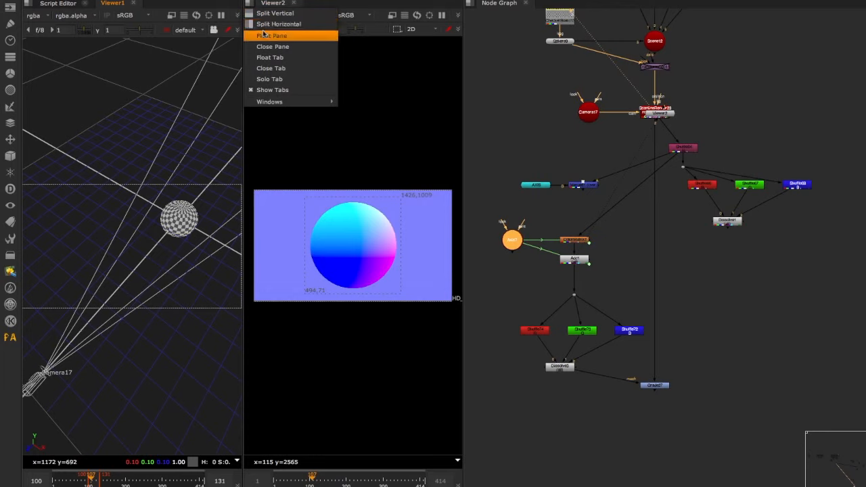
pyautogui.click(270, 32)
pyautogui.click(247, 3)
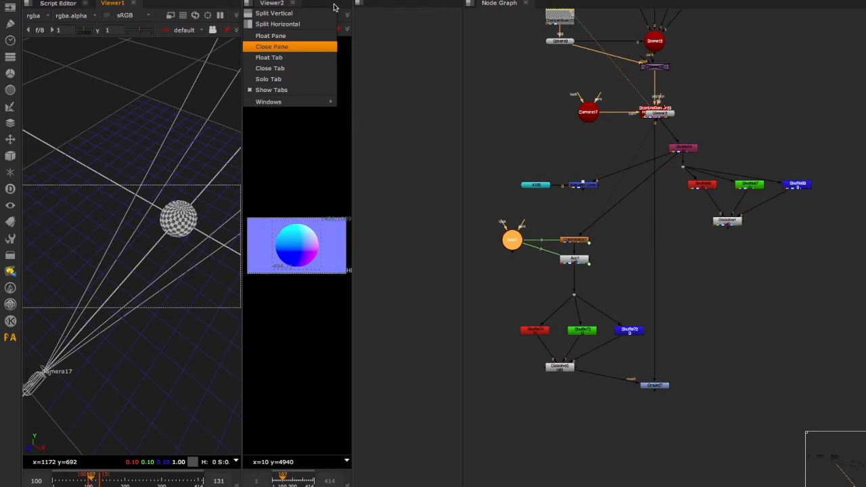
pyautogui.click(272, 46)
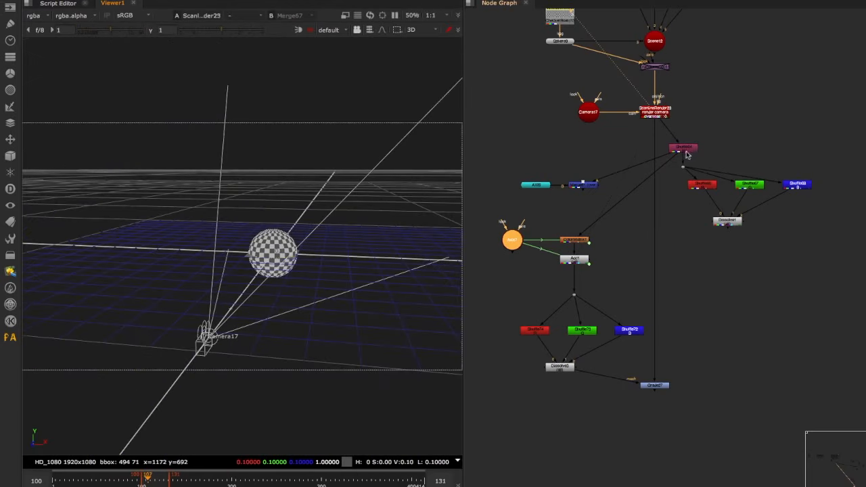
# - Show the normals from Shuffle64 in the viewer and open the settings of Camera17
pyautogui.click(683, 148)
pyautogui.press('1')
pyautogui.doubleClick(588, 111)
# - Rotate Camera17 a few degrees either way about y and return the rotation to 0
pyautogui.click(419, 140)
pyautogui.press('Up')
pyautogui.press('Up')
pyautogui.press('Down')
pyautogui.press('Down')
pyautogui.press('Down')
pyautogui.press('Down')
pyautogui.press('Down')
pyautogui.press('Down')
pyautogui.press('Down')
pyautogui.press('Down')
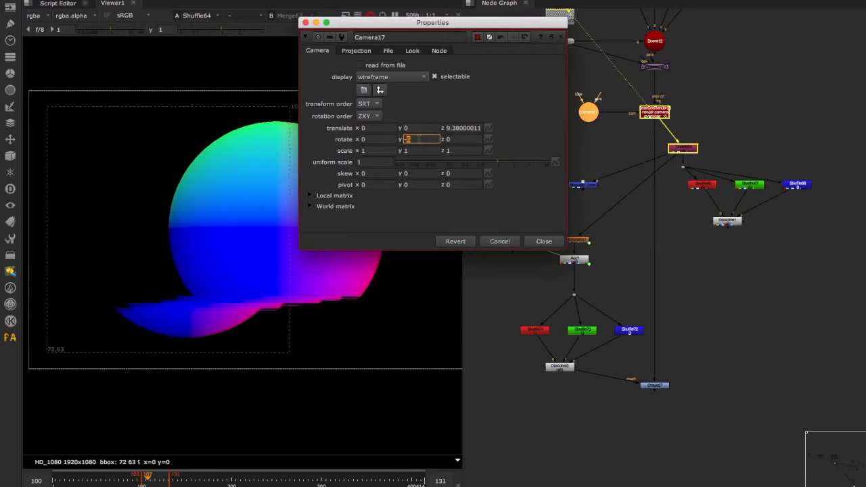
pyautogui.press('Up')
pyautogui.press('Up')
pyautogui.press('Up')
pyautogui.press('Up')
pyautogui.press('Up')
pyautogui.press('Up')
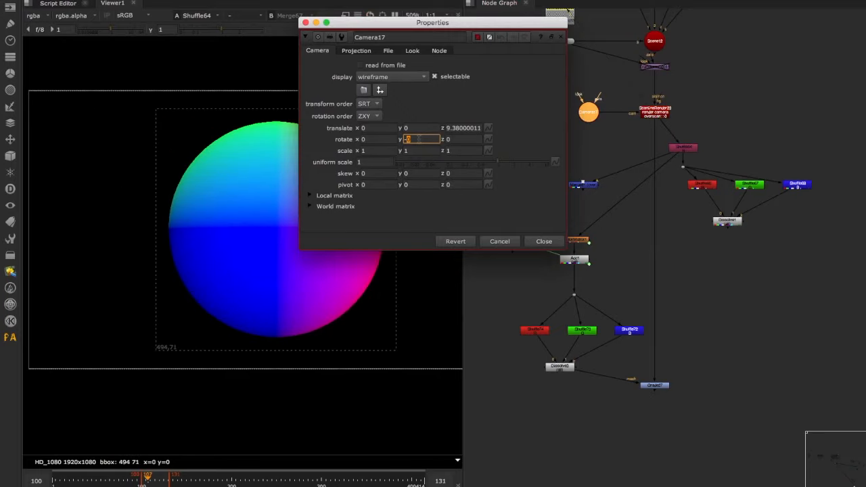
pyautogui.hotkey('shift', 'Tab')
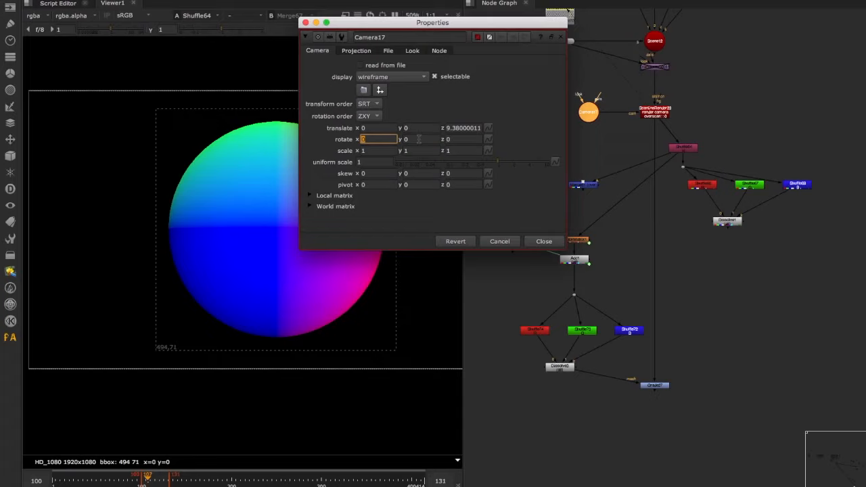
# - Try setting Camera17's z translation to 0 and close the camera's settings
pyautogui.doubleClick(471, 128)
pyautogui.write('0')
pyautogui.press('Tab')
pyautogui.click(544, 242)
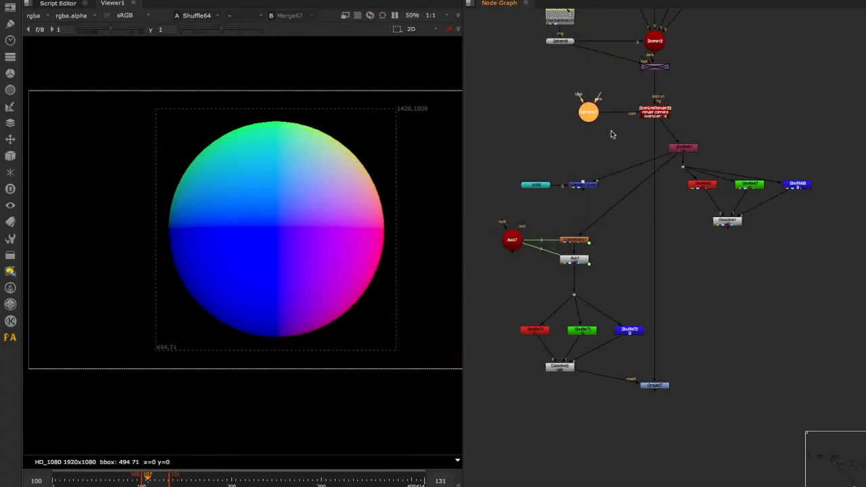